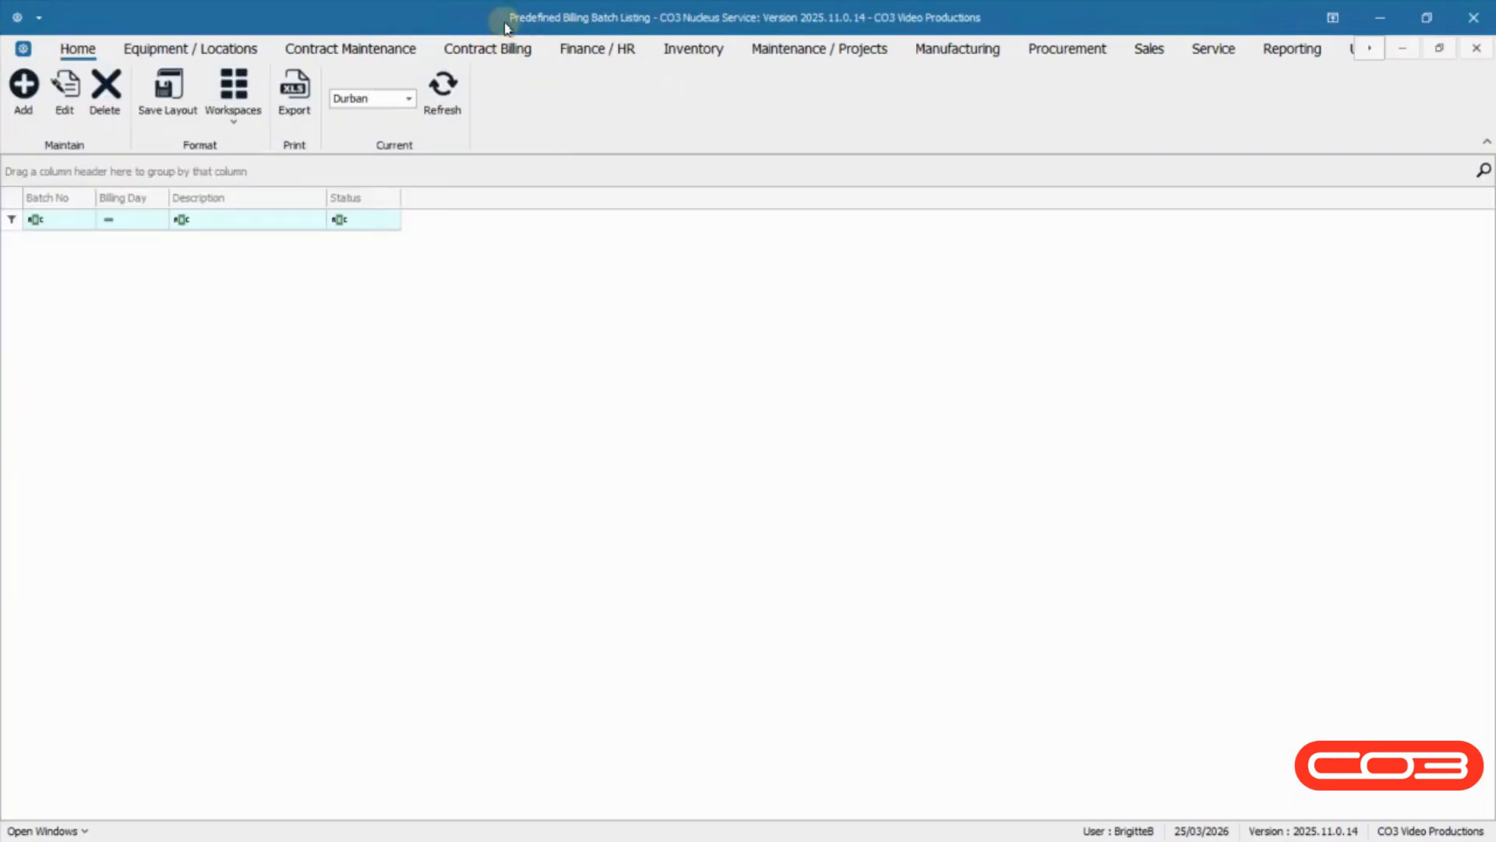
Check the site options with Durban kept as the current site, and start adding a new predefined billing batch.
{"action": "left_click", "coordinate": [408, 99]}
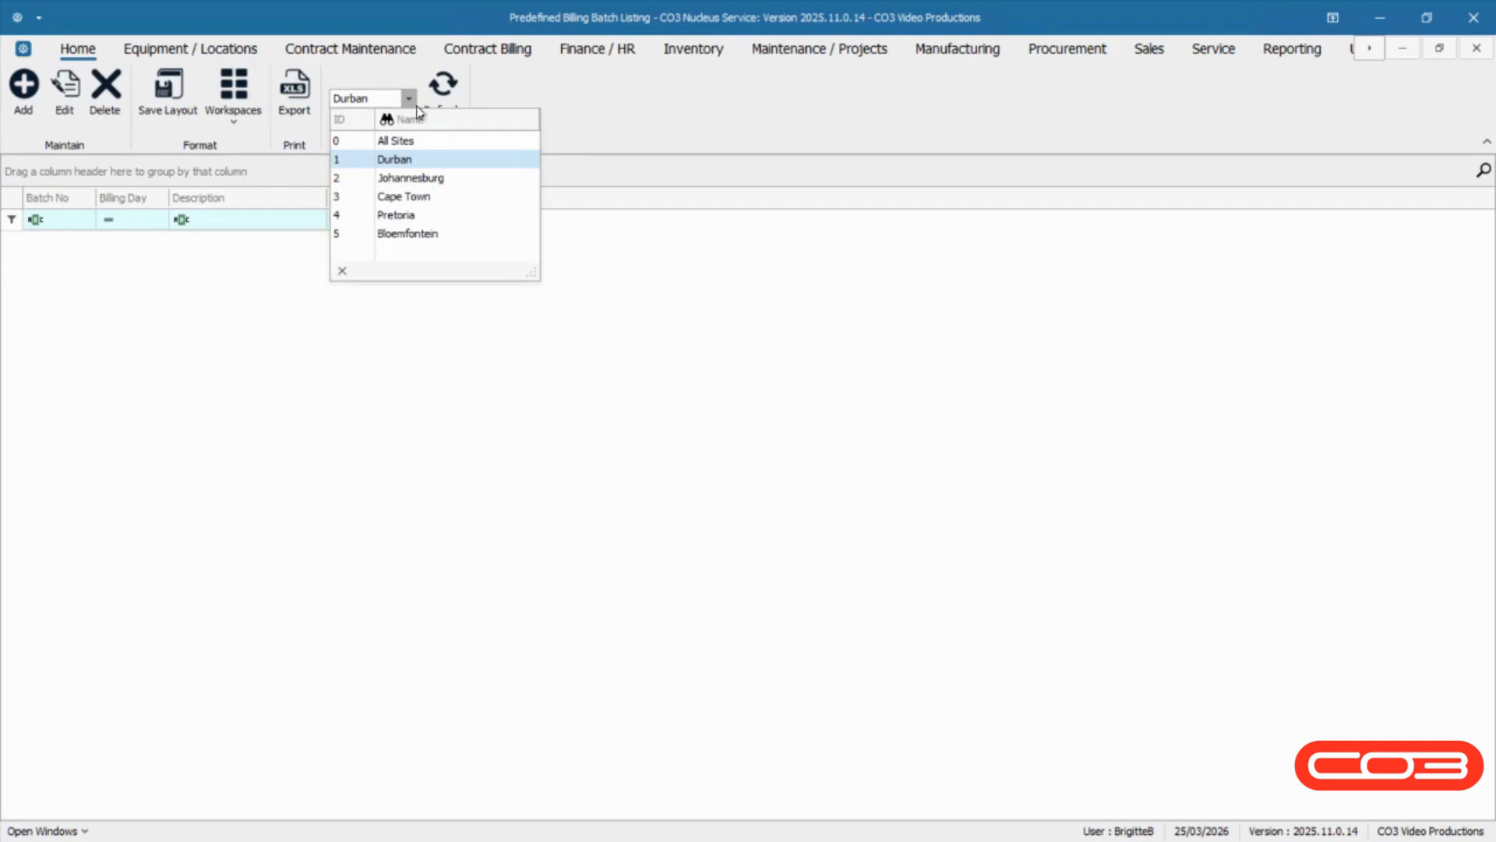
{"action": "left_click", "coordinate": [408, 99]}
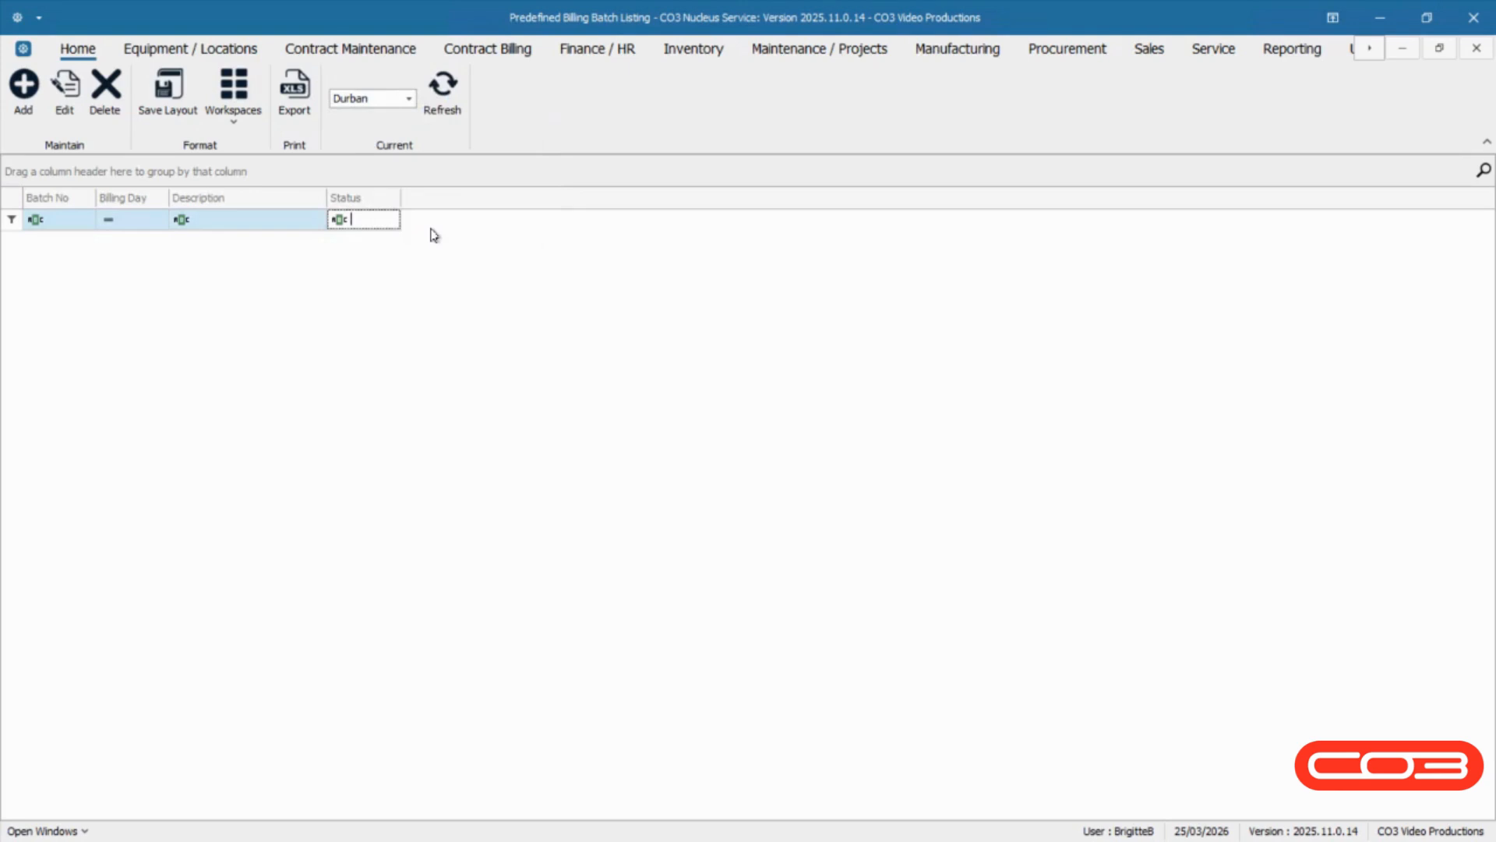
{"action": "left_click", "coordinate": [24, 112]}
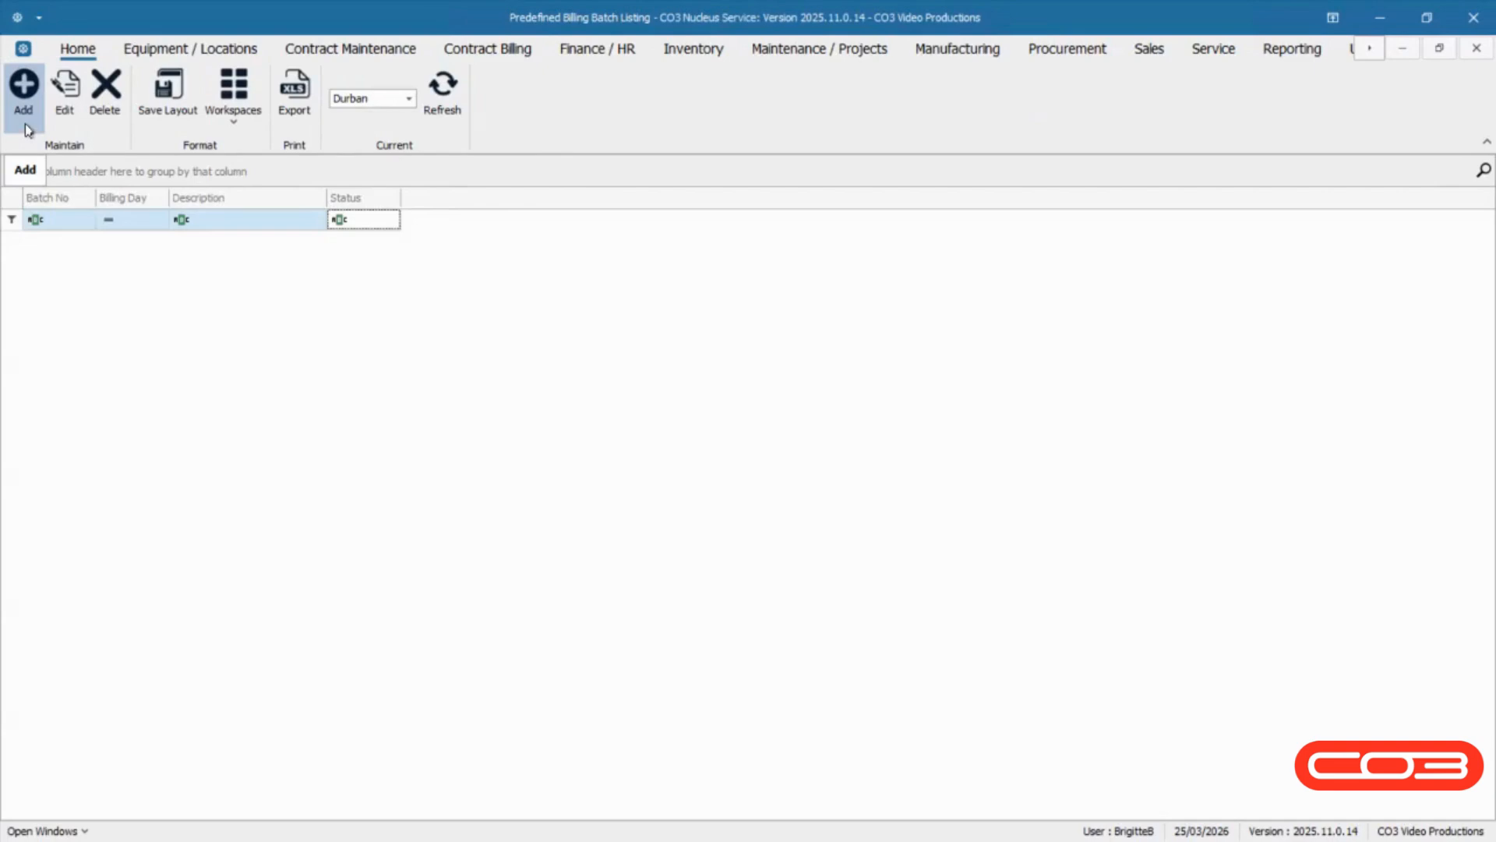
{"action": "left_click", "coordinate": [25, 123]}
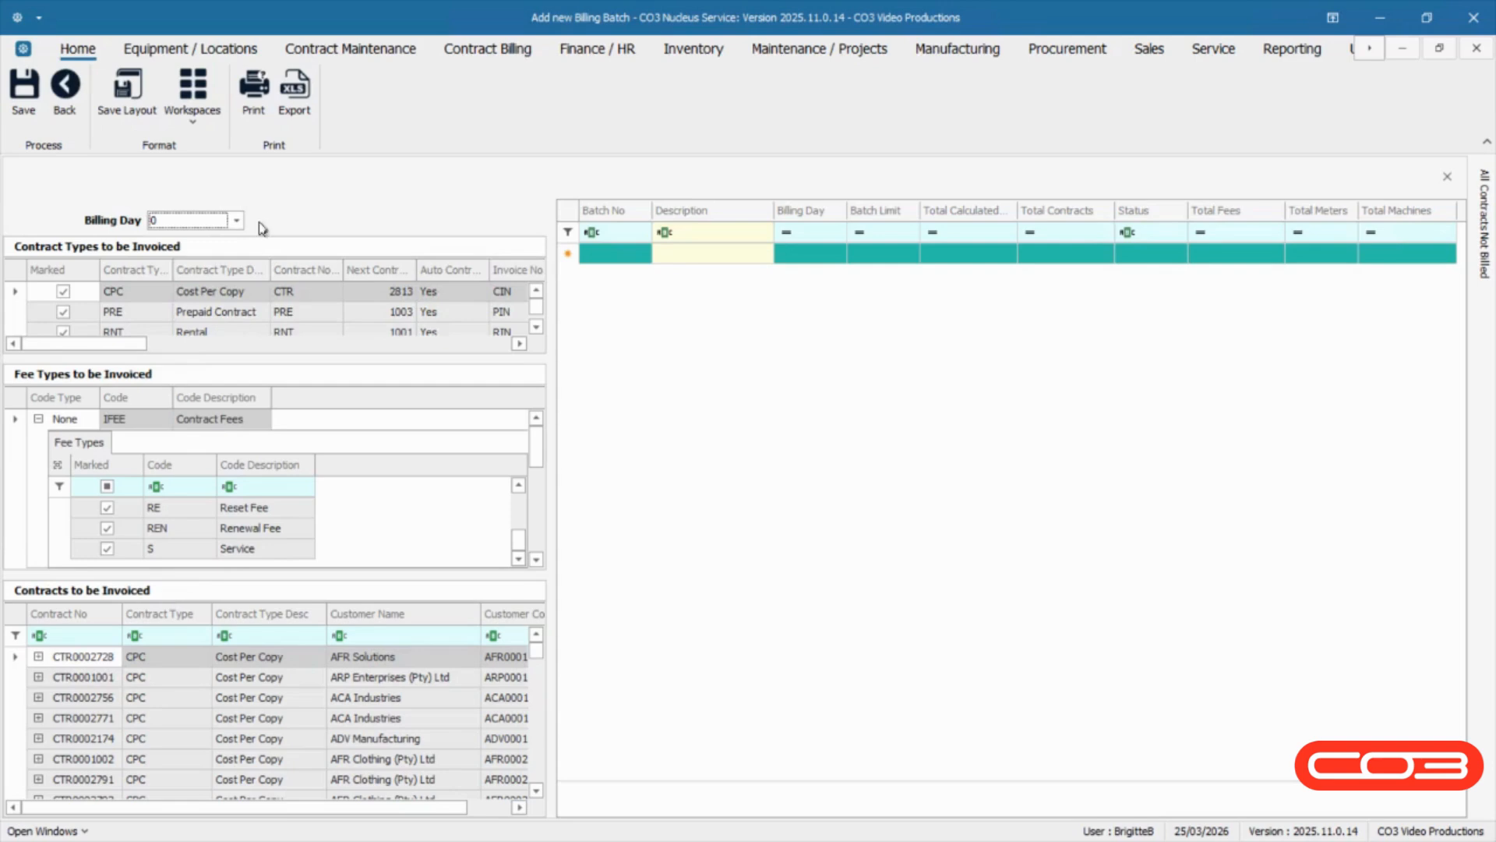
Try filtering the contracts without the Cost Per Copy type and by billing day 1, restoring the type and billing day 0.
{"action": "left_click", "coordinate": [63, 293]}
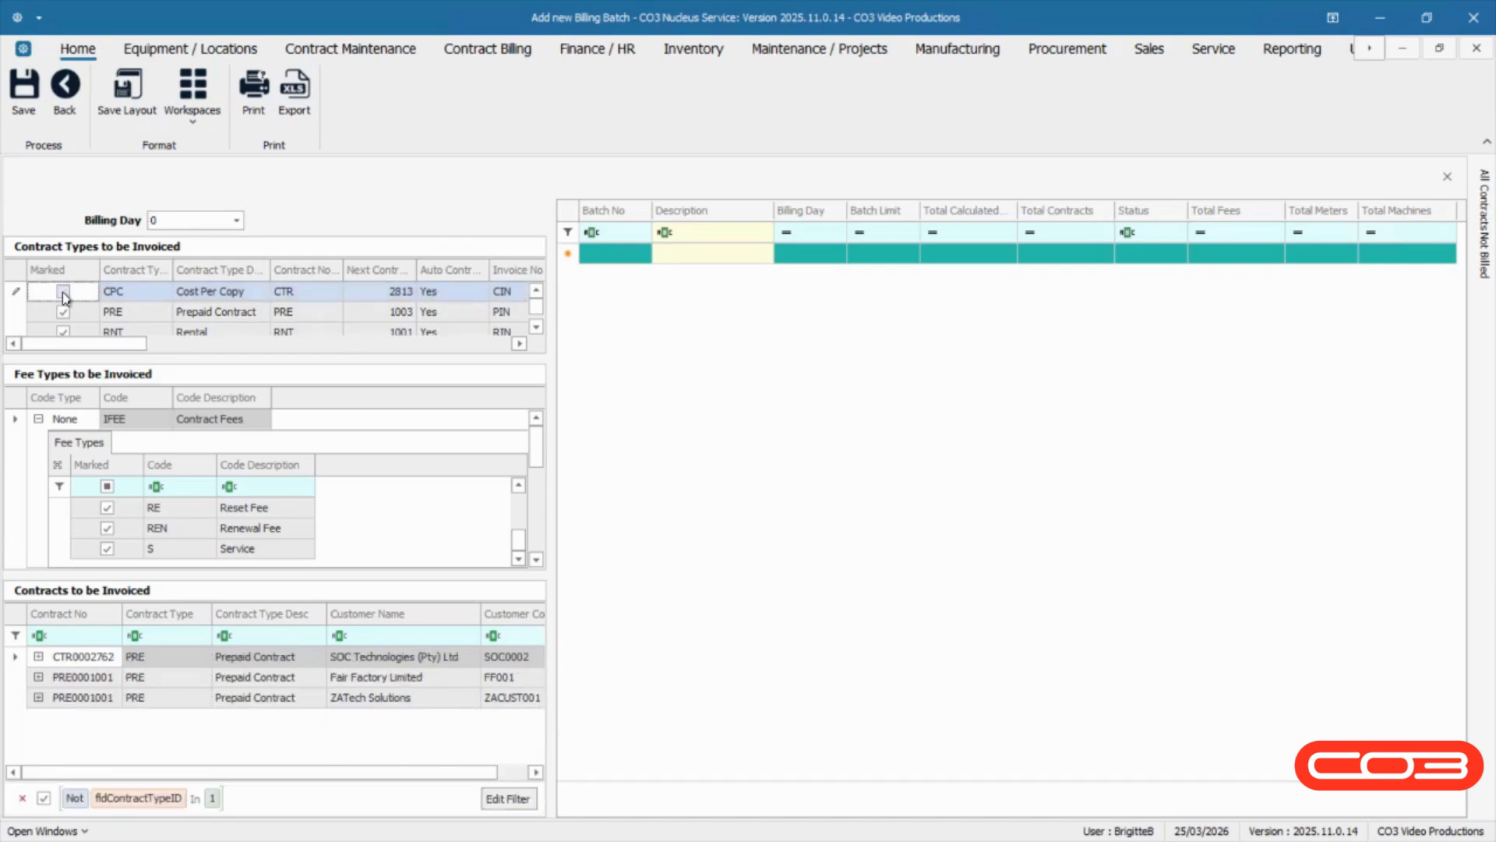
{"action": "left_click", "coordinate": [64, 294]}
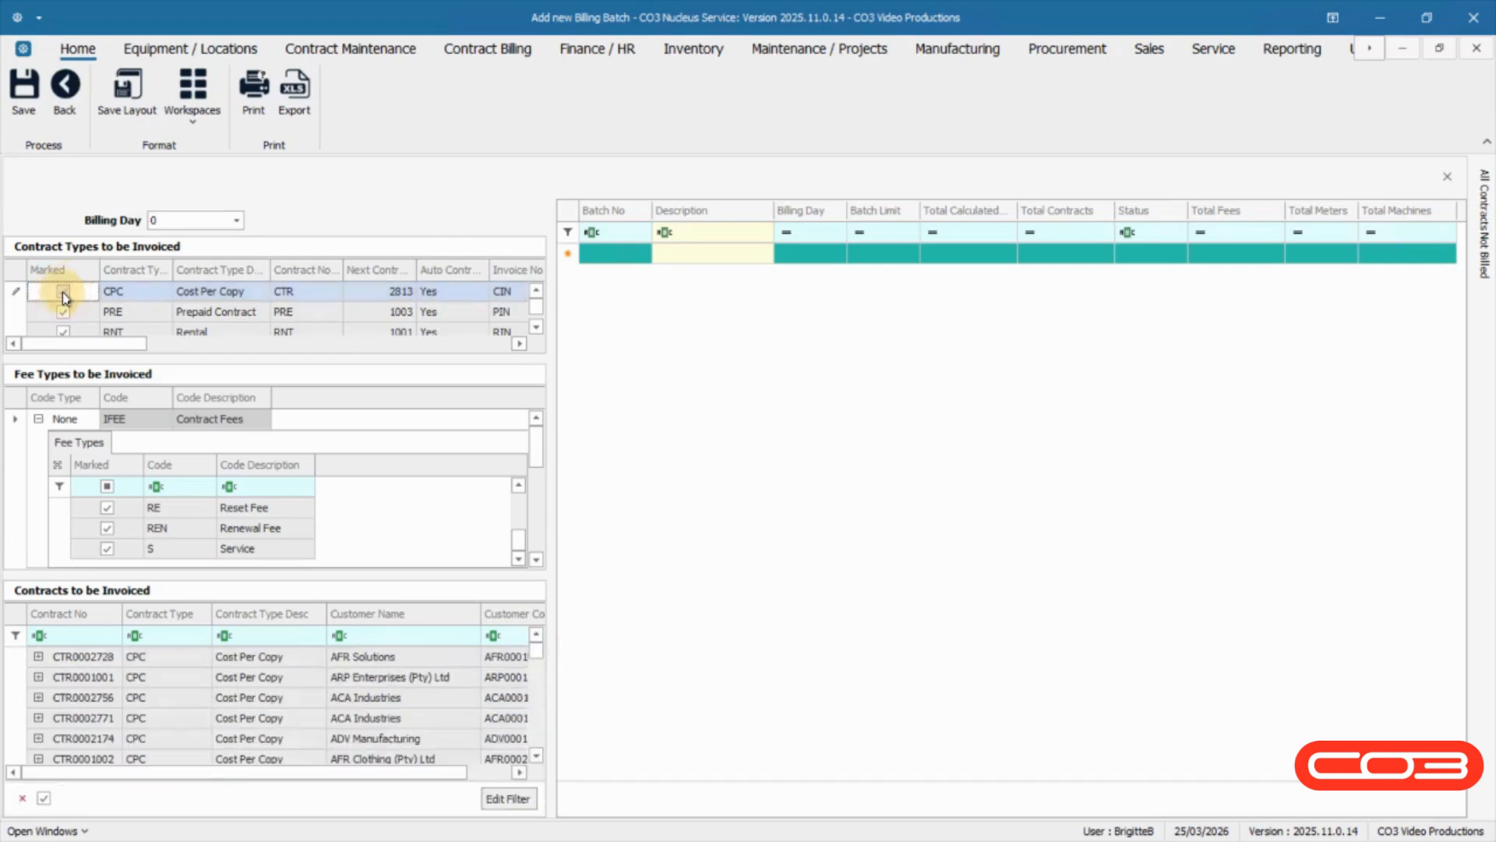
{"action": "left_click", "coordinate": [236, 222]}
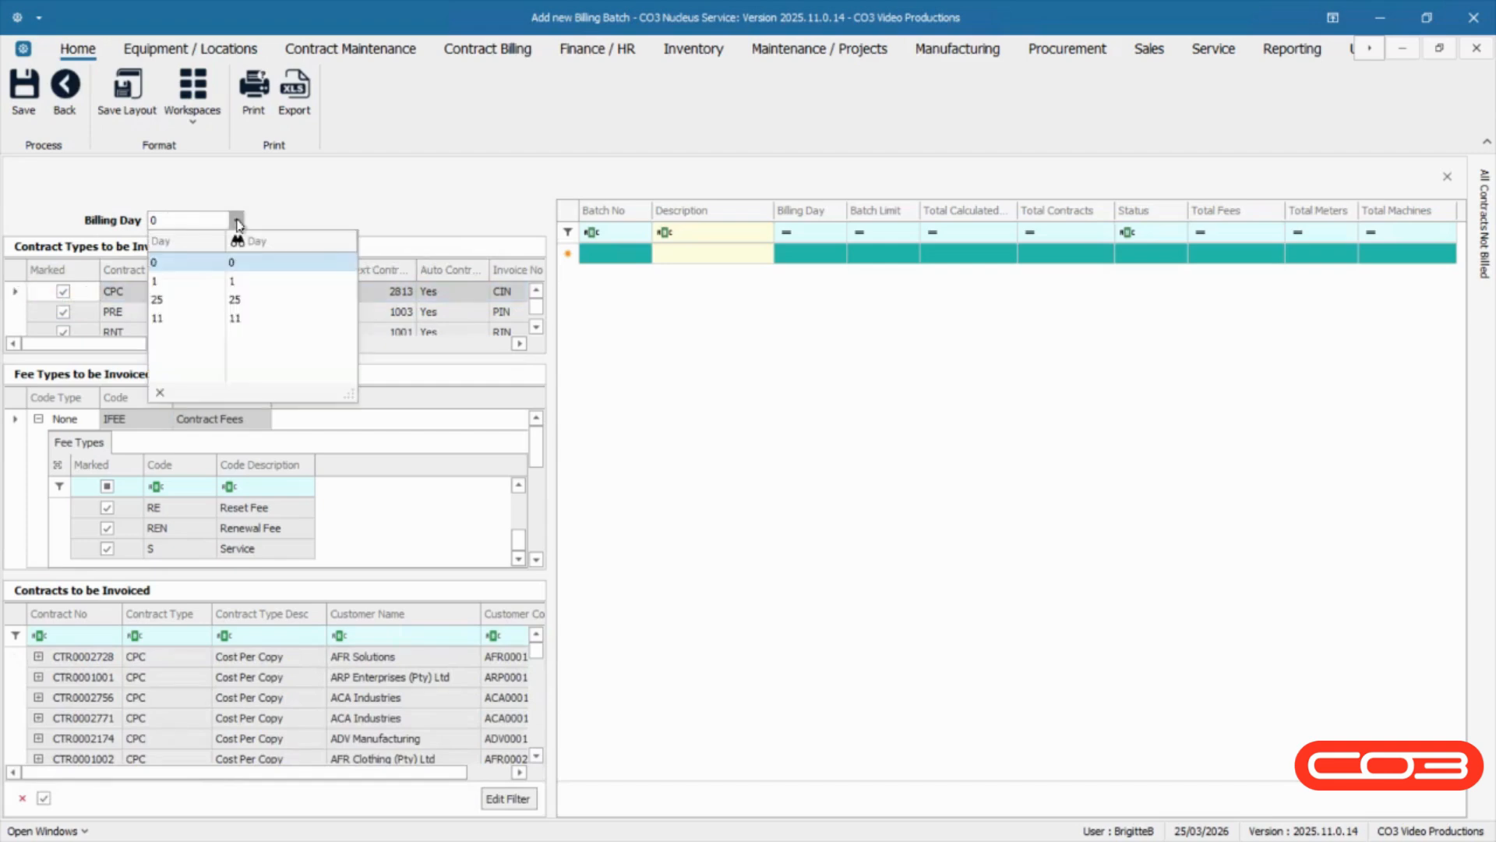
{"action": "left_click", "coordinate": [234, 280]}
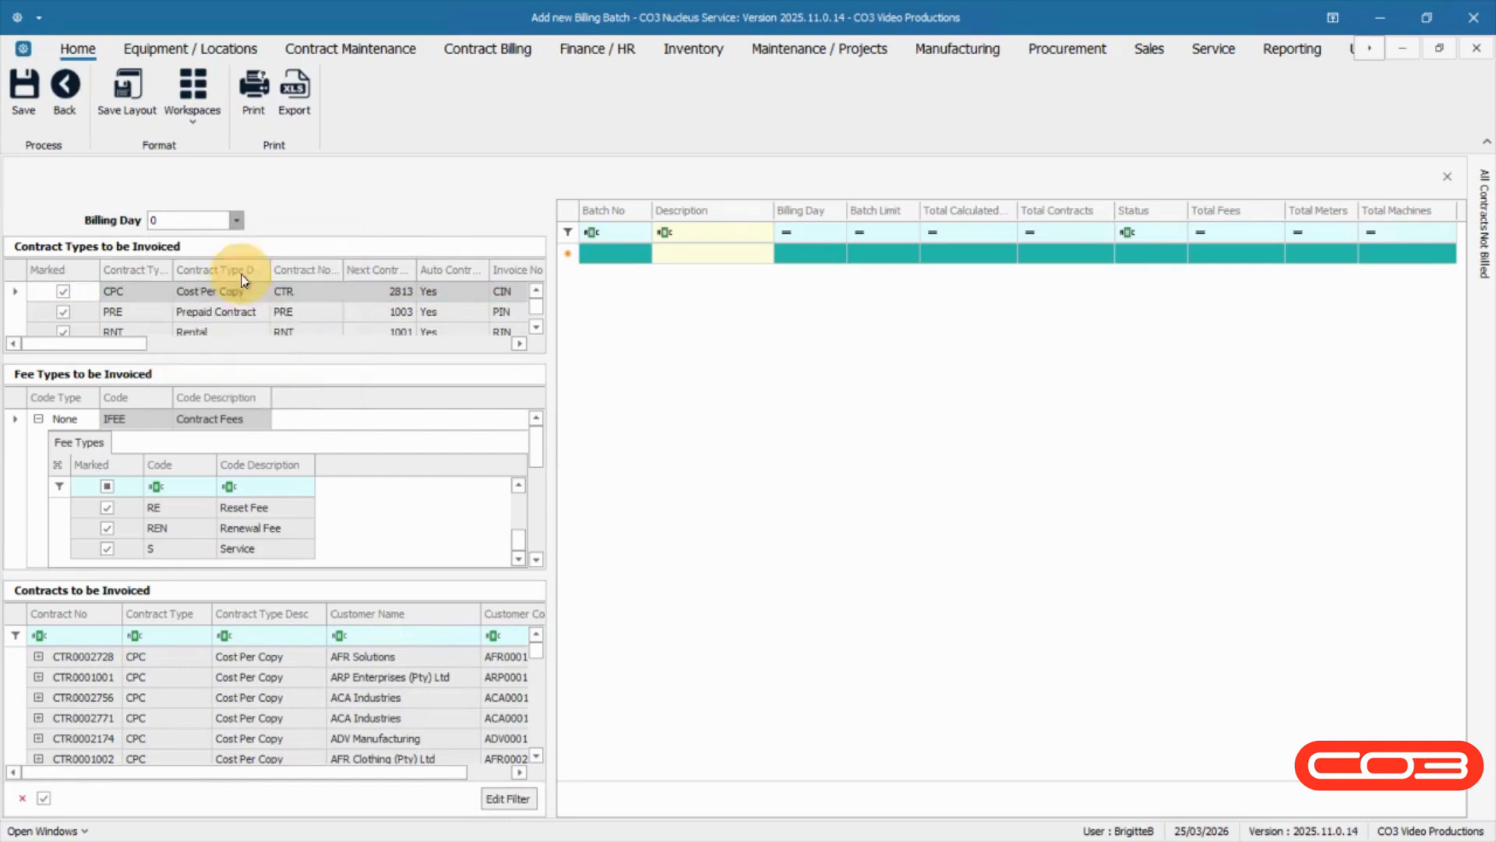
{"action": "left_click", "coordinate": [237, 221]}
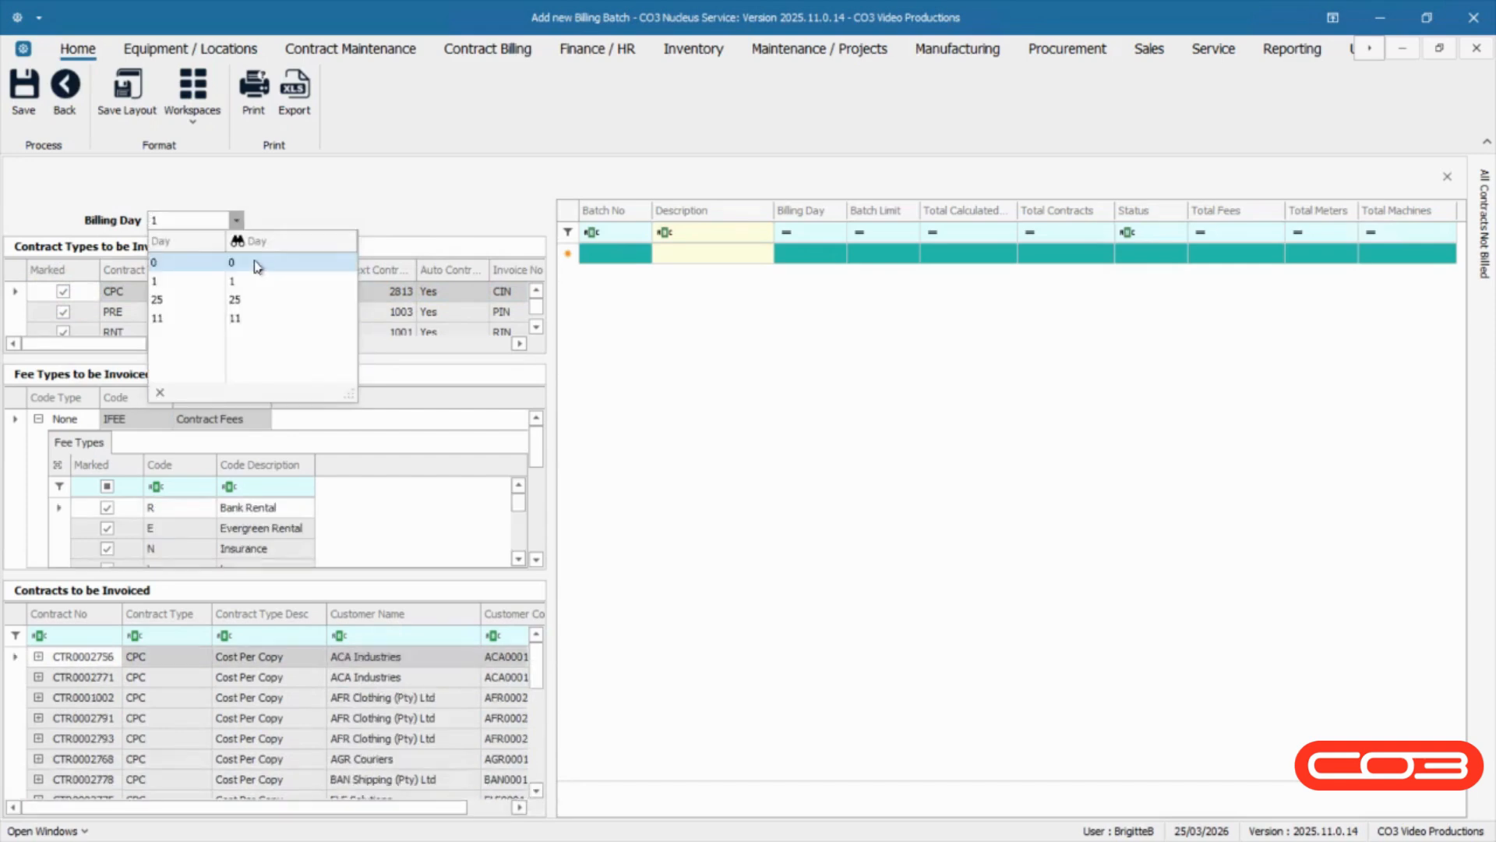
{"action": "left_click", "coordinate": [255, 262]}
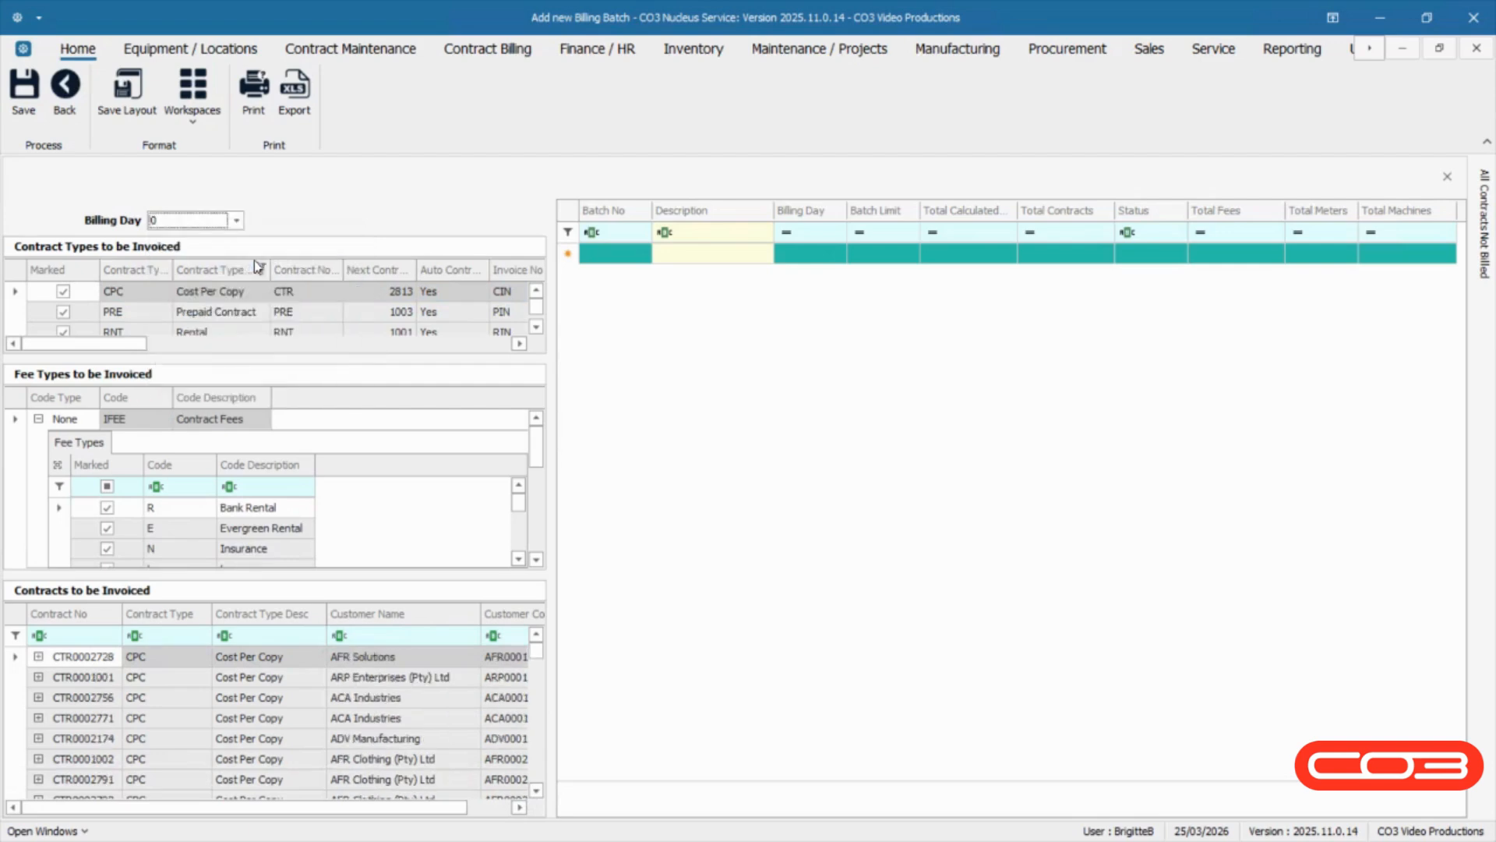
Review the contract fee and usage charge types that are marked to be invoiced.
{"action": "left_click", "coordinate": [263, 422]}
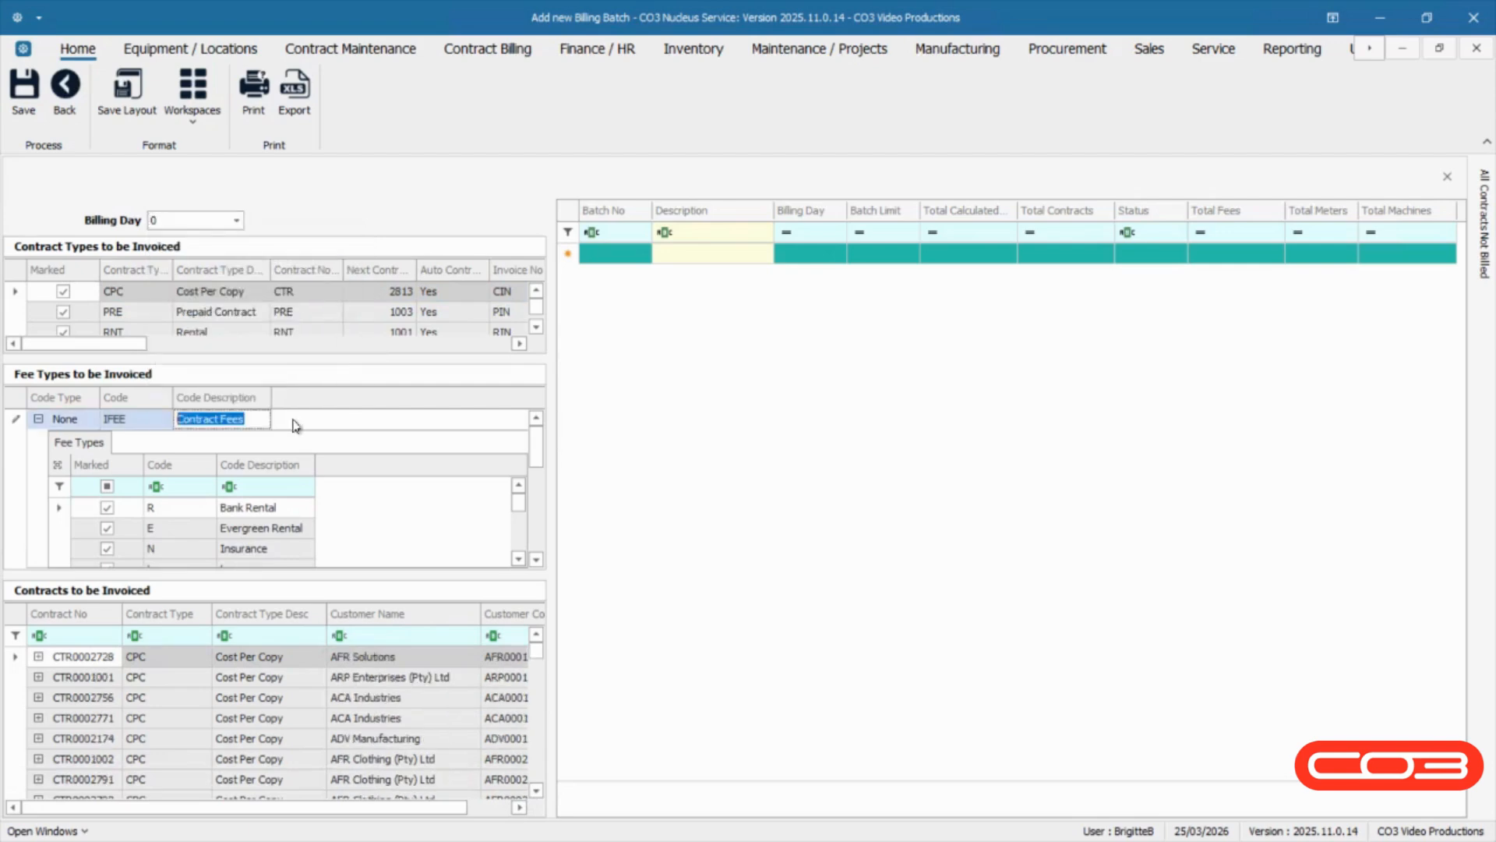
{"action": "scroll", "coordinate": [284, 424], "scroll_direction": "down", "scroll_amount": 2}
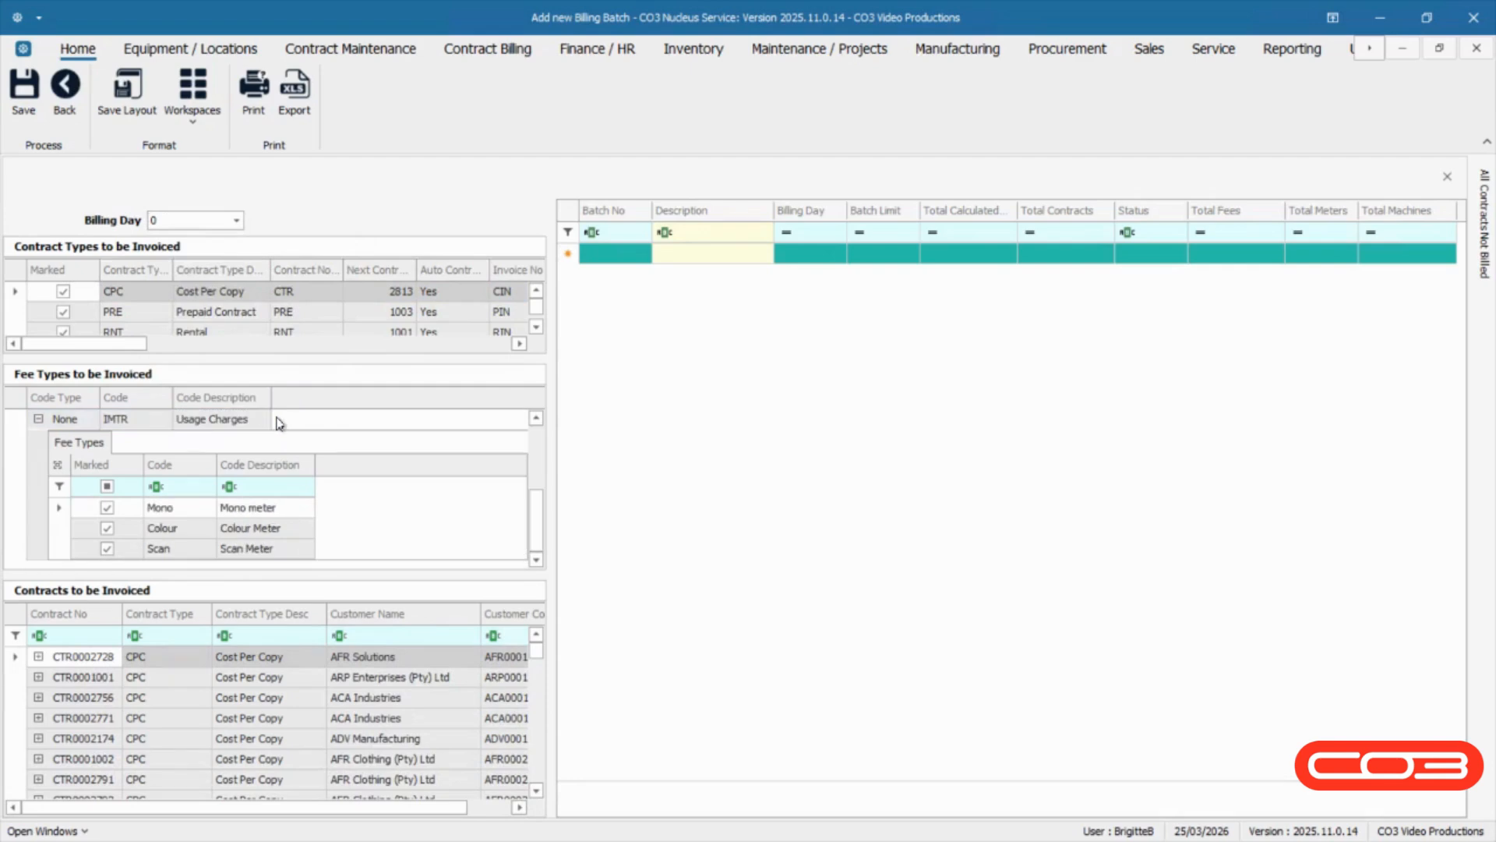
{"action": "left_click", "coordinate": [278, 421]}
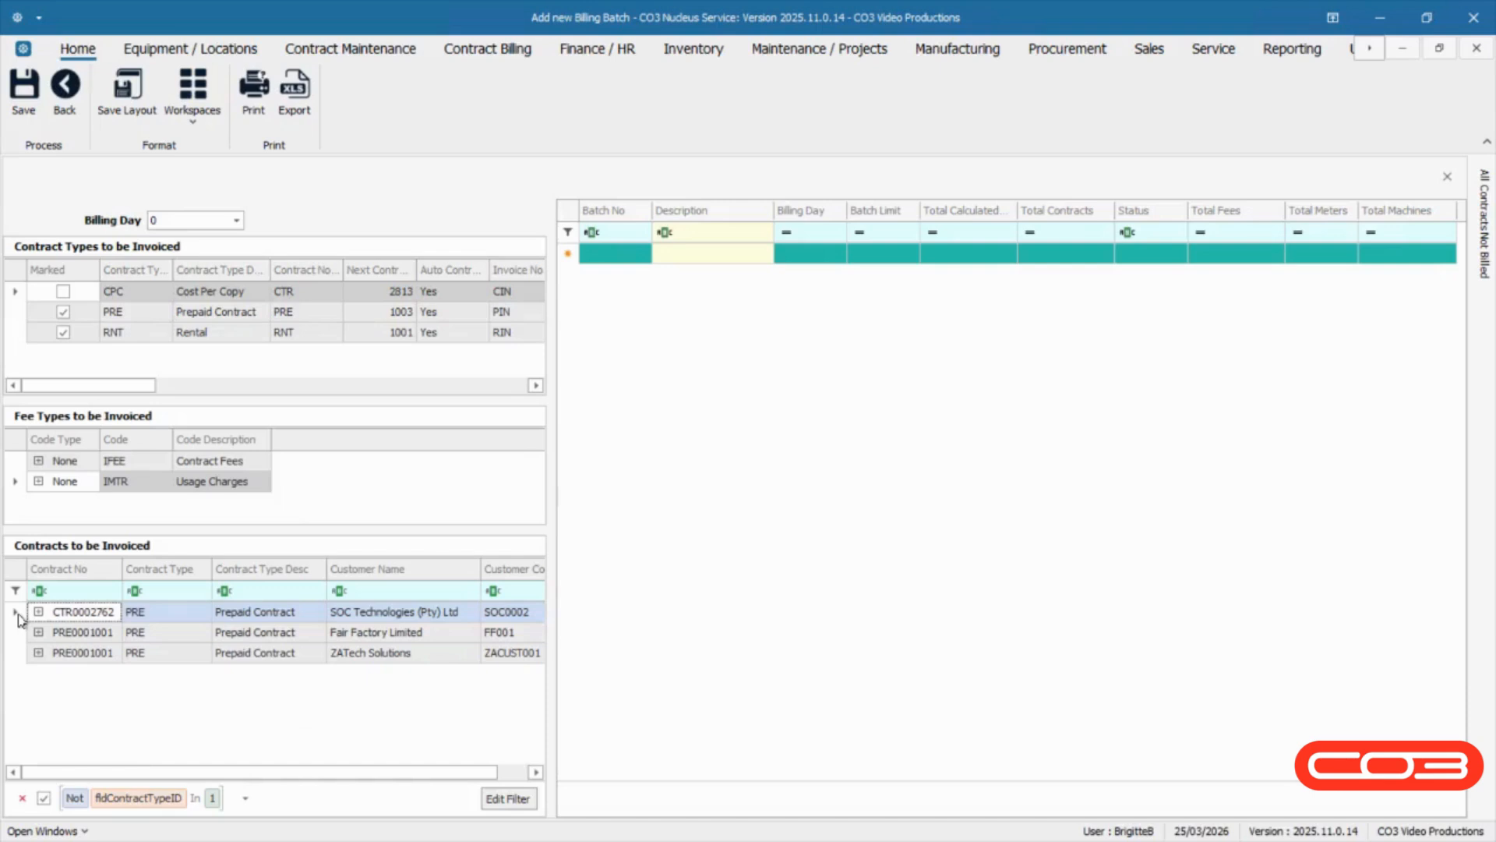
Create a batch described as "Prepaid Batch 1" from the SOC Technologies and Fair Factory prepaid contracts.
{"action": "left_click", "coordinate": [17, 615]}
{"action": "left_click_drag", "start_coordinate": [18, 615], "coordinate": [618, 278]}
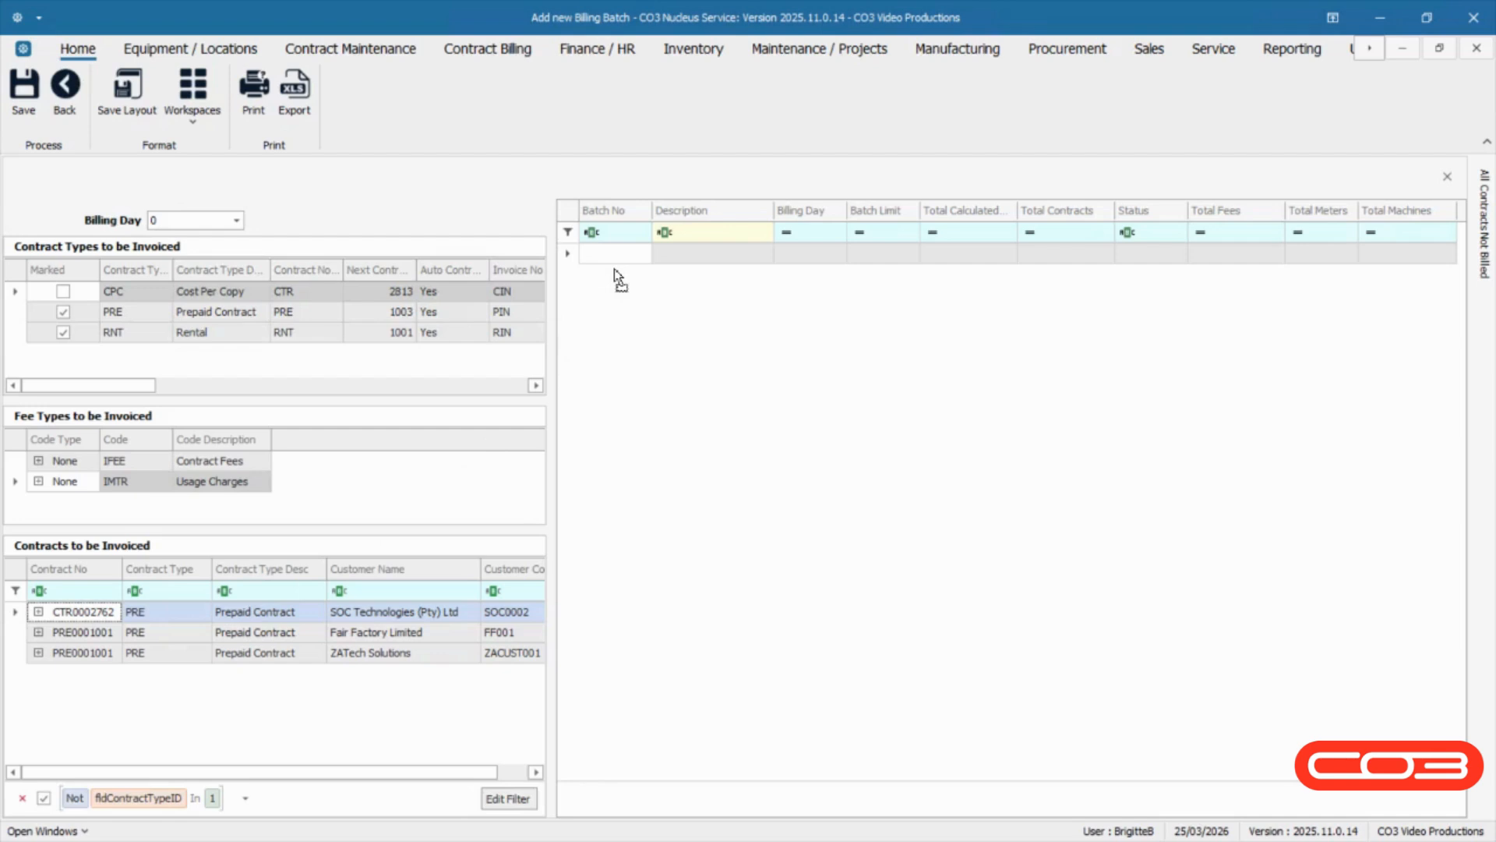
{"action": "left_click_drag", "start_coordinate": [614, 269], "coordinate": [629, 263]}
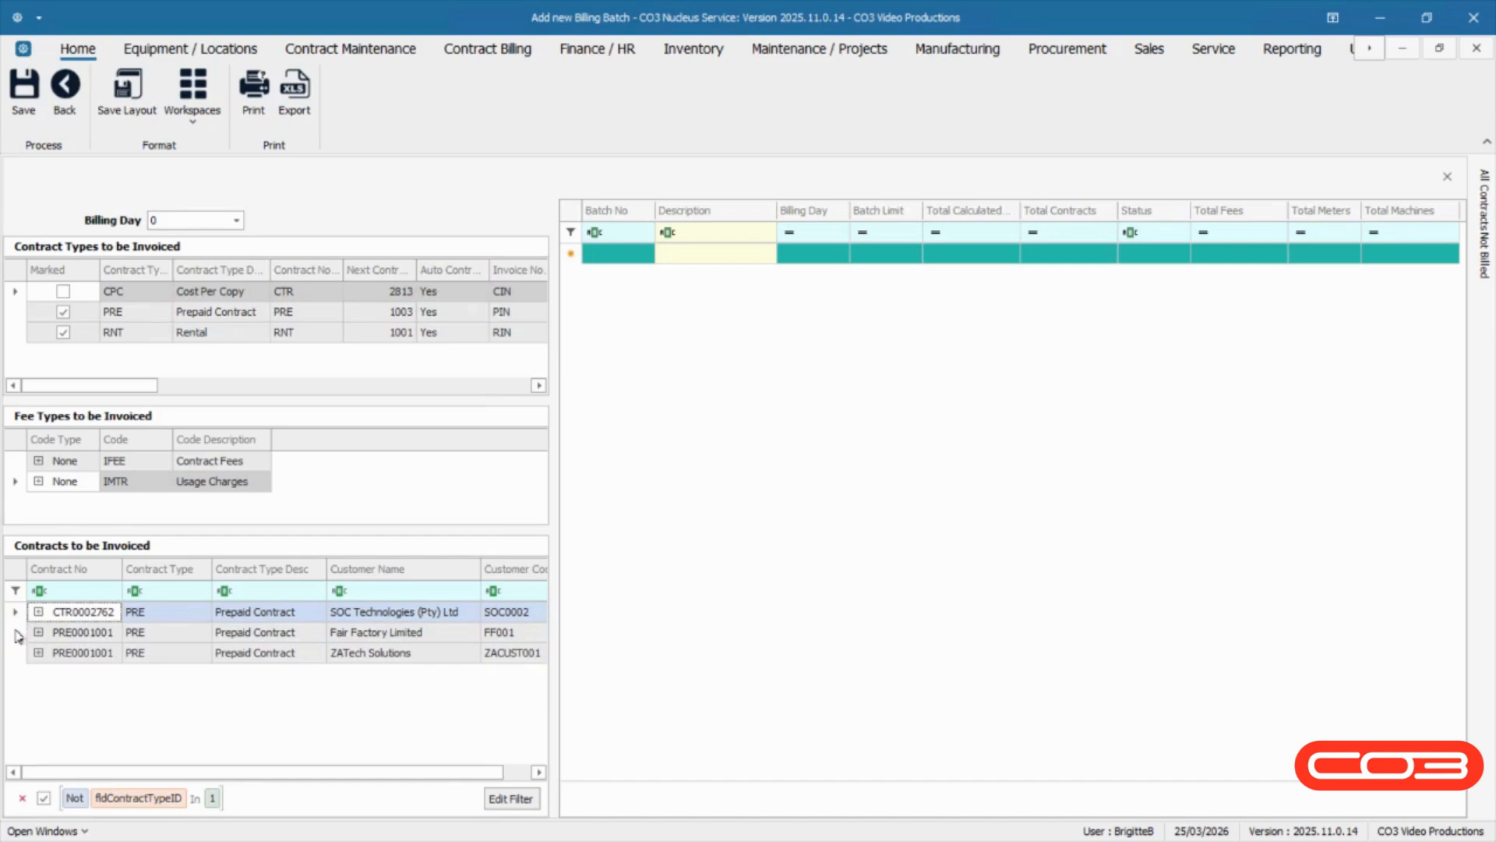
{"action": "left_click", "coordinate": [14, 630], "text": "ctrl"}
{"action": "left_click_drag", "start_coordinate": [17, 632], "coordinate": [605, 258]}
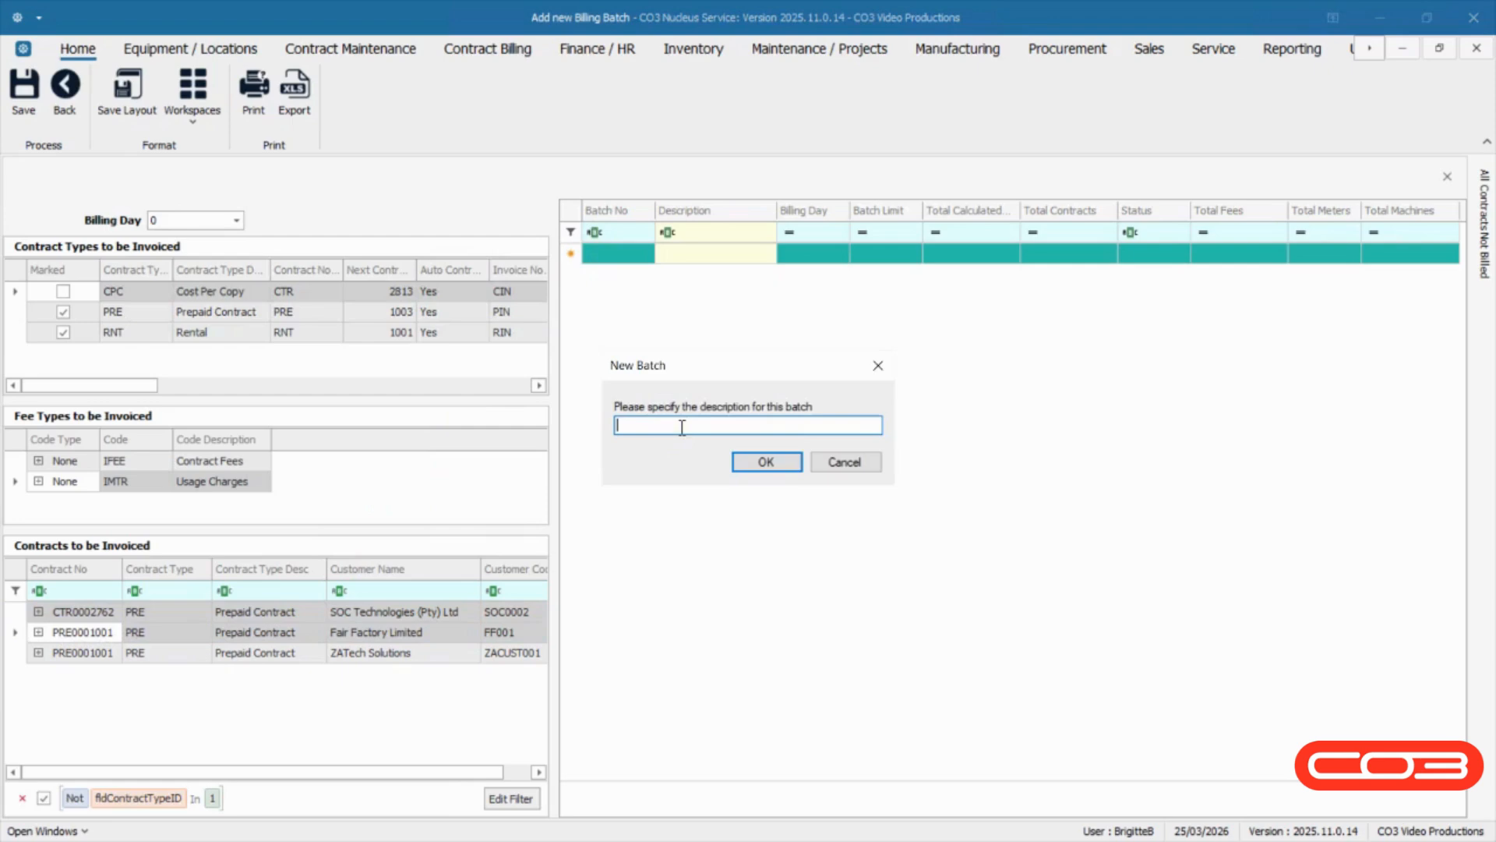
{"action": "type", "text": "Prepaid Batch 1"}
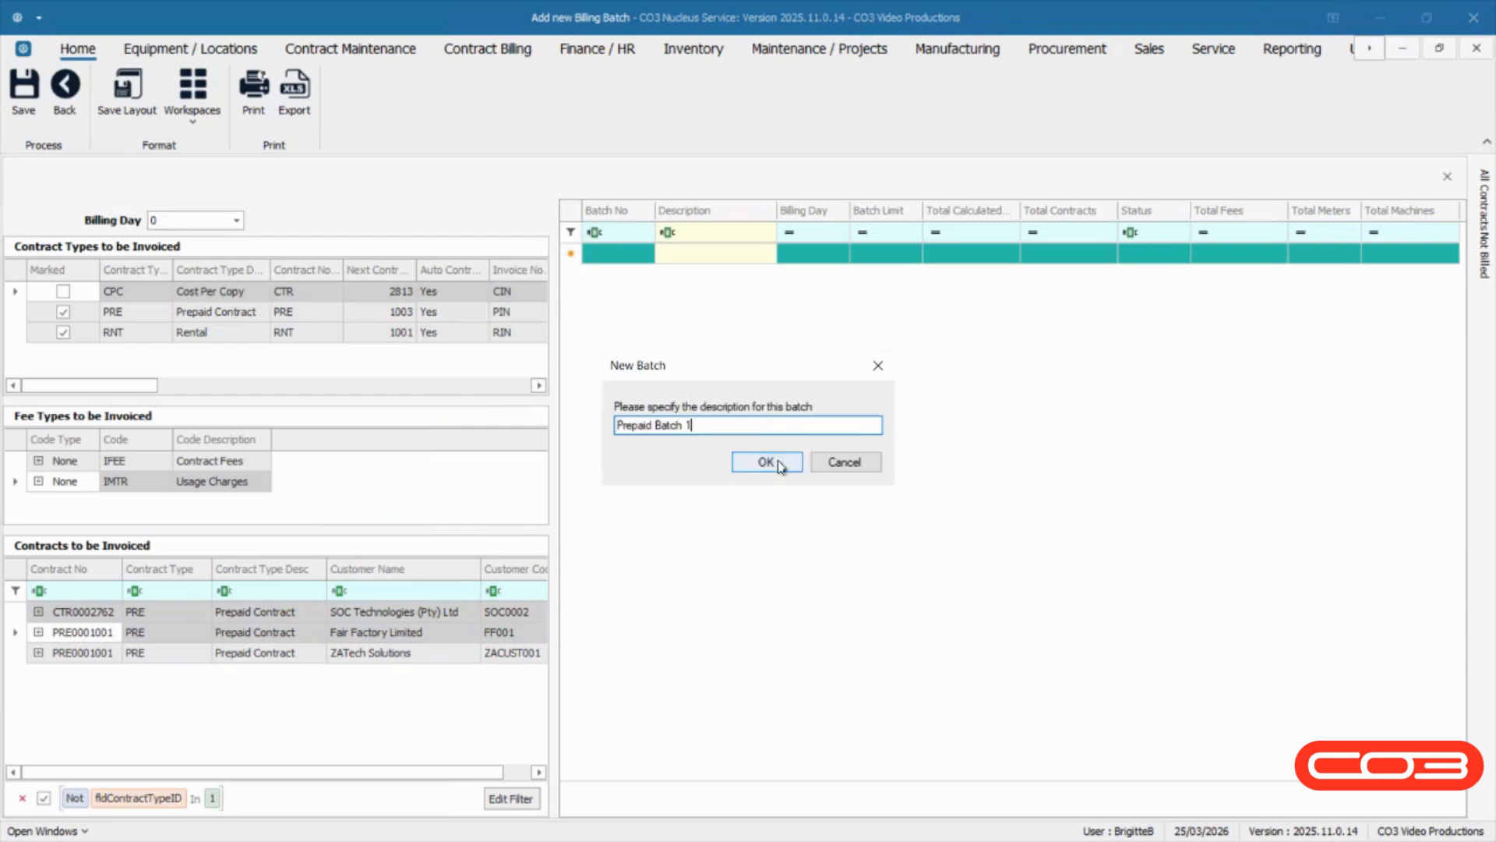
{"action": "left_click", "coordinate": [779, 463]}
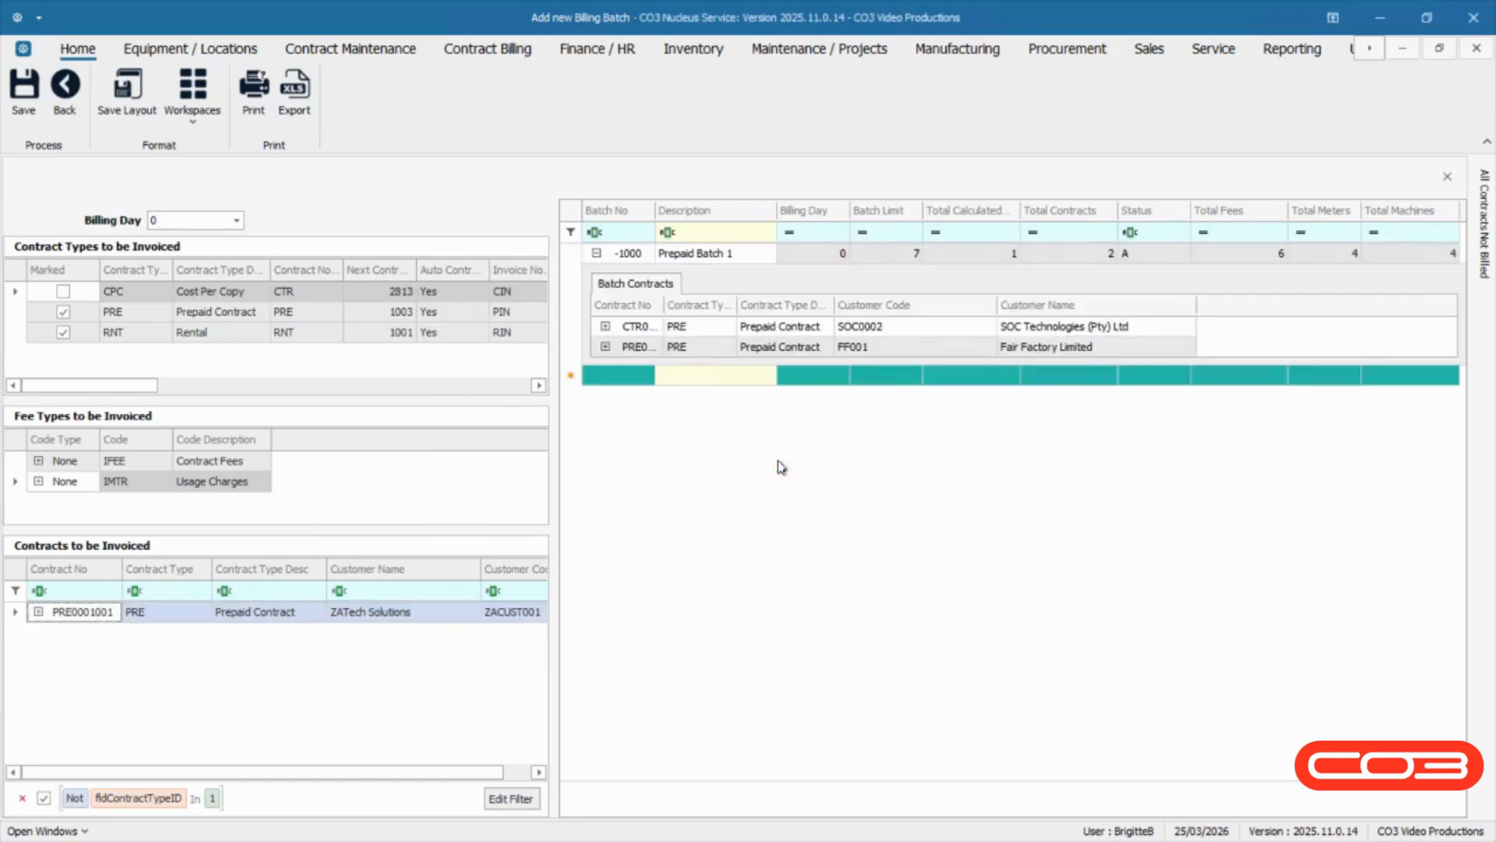
Create a second batch described as "Preaid Batch 2" from the ZATech Solutions prepaid contract.
{"action": "left_click_drag", "start_coordinate": [16, 618], "coordinate": [653, 381]}
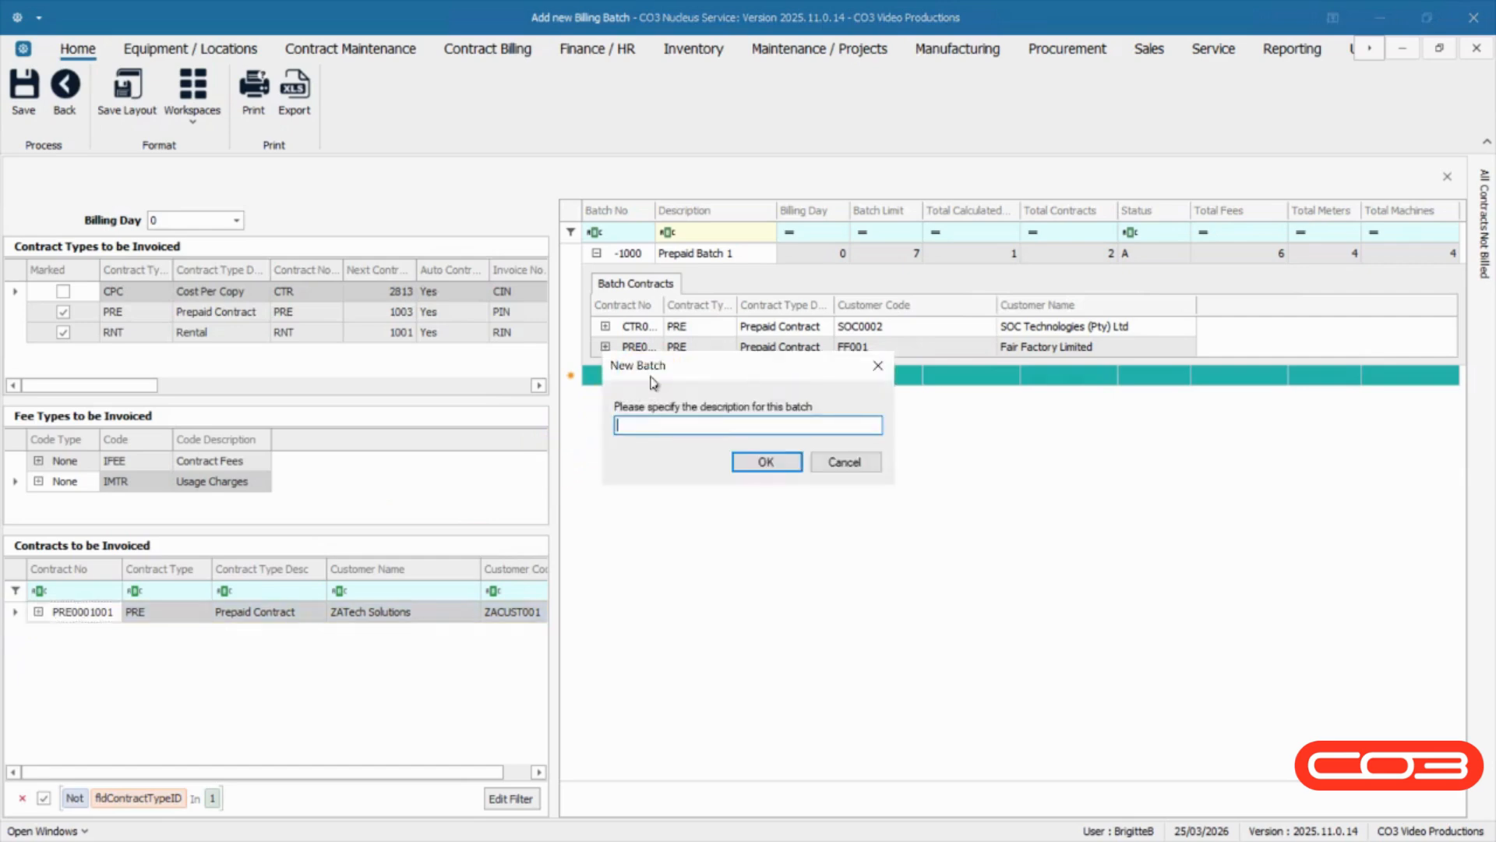
{"action": "type", "text": "Preaid Batch 2"}
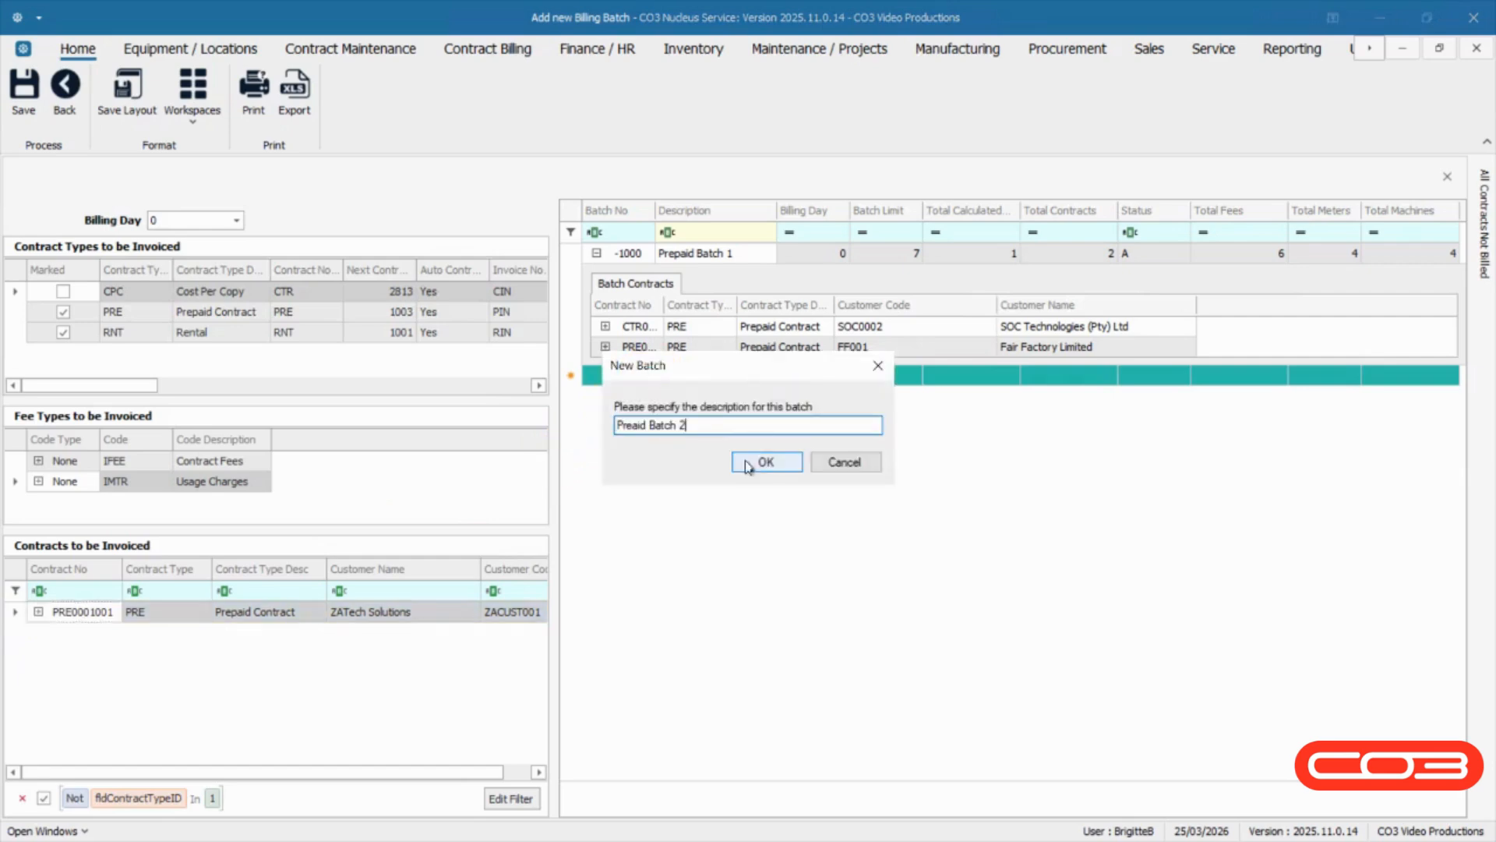
{"action": "left_click", "coordinate": [747, 463]}
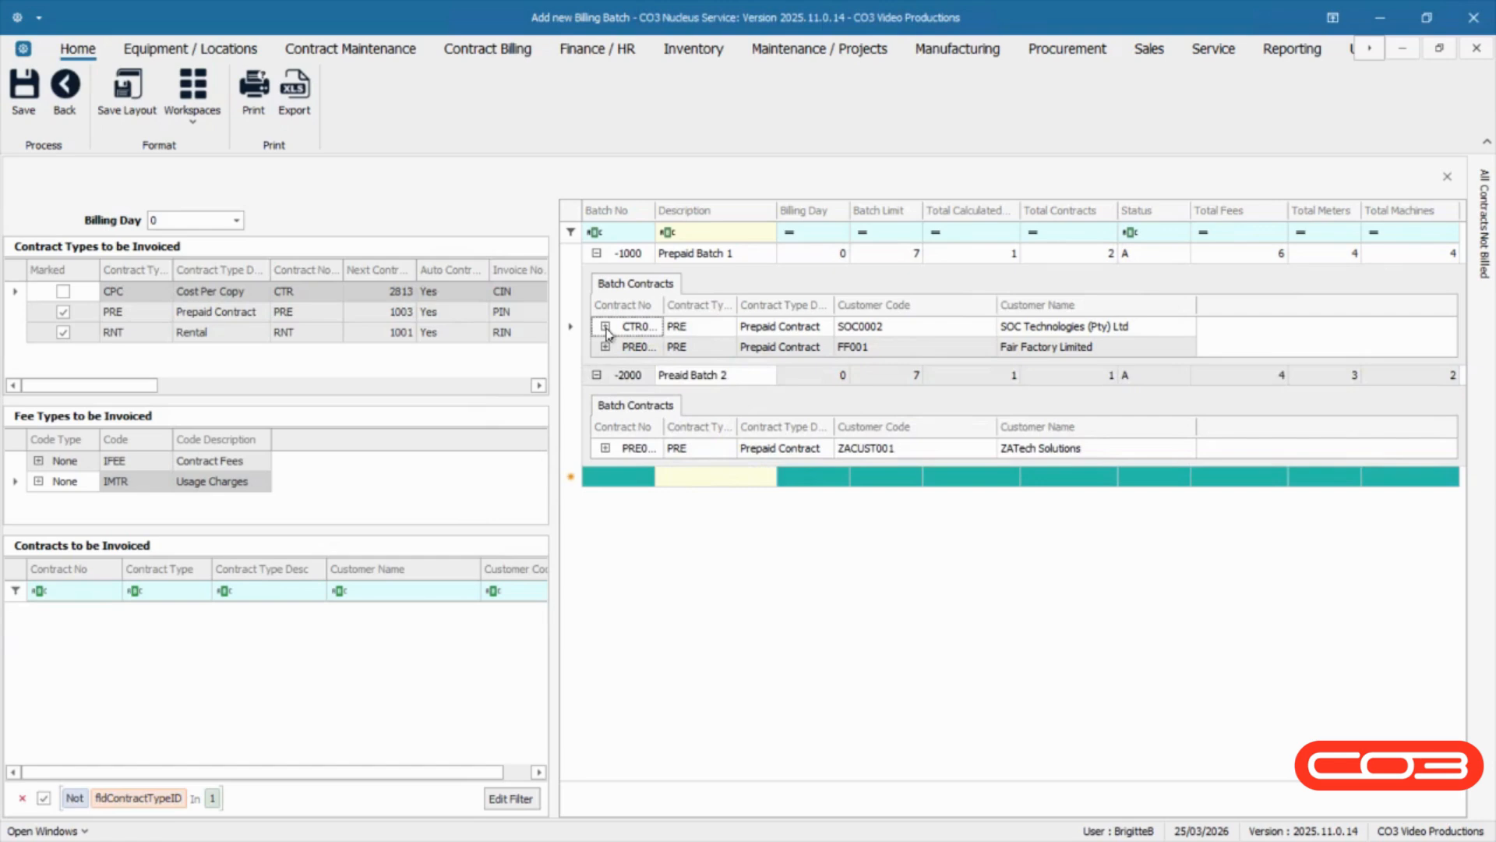
Remove the SOC Technologies contract from Prepaid Batch 1 and add it to the second prepaid batch.
{"action": "left_click", "coordinate": [606, 328]}
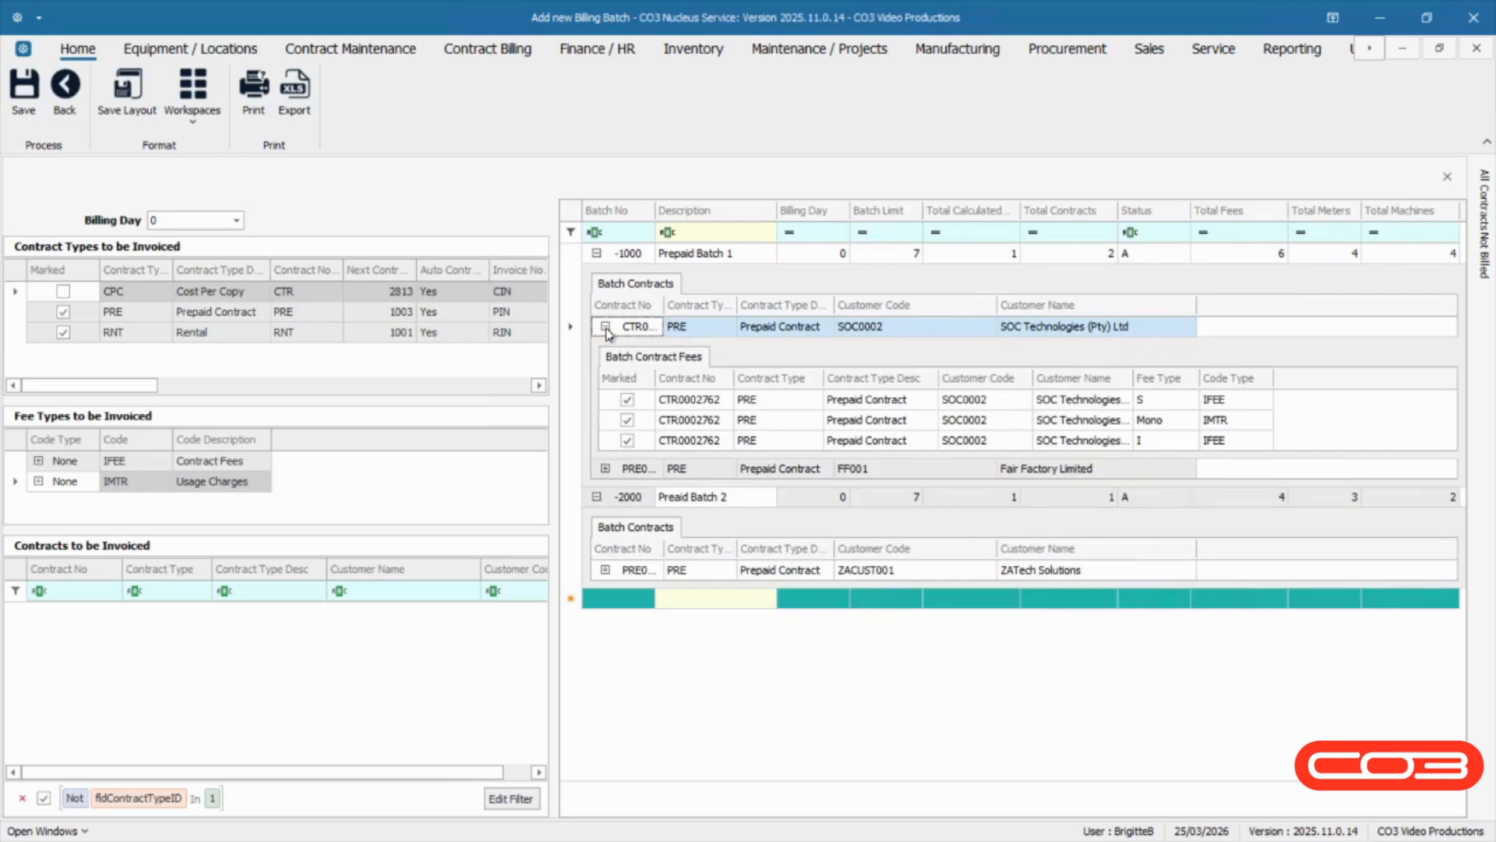
{"action": "left_click", "coordinate": [607, 327]}
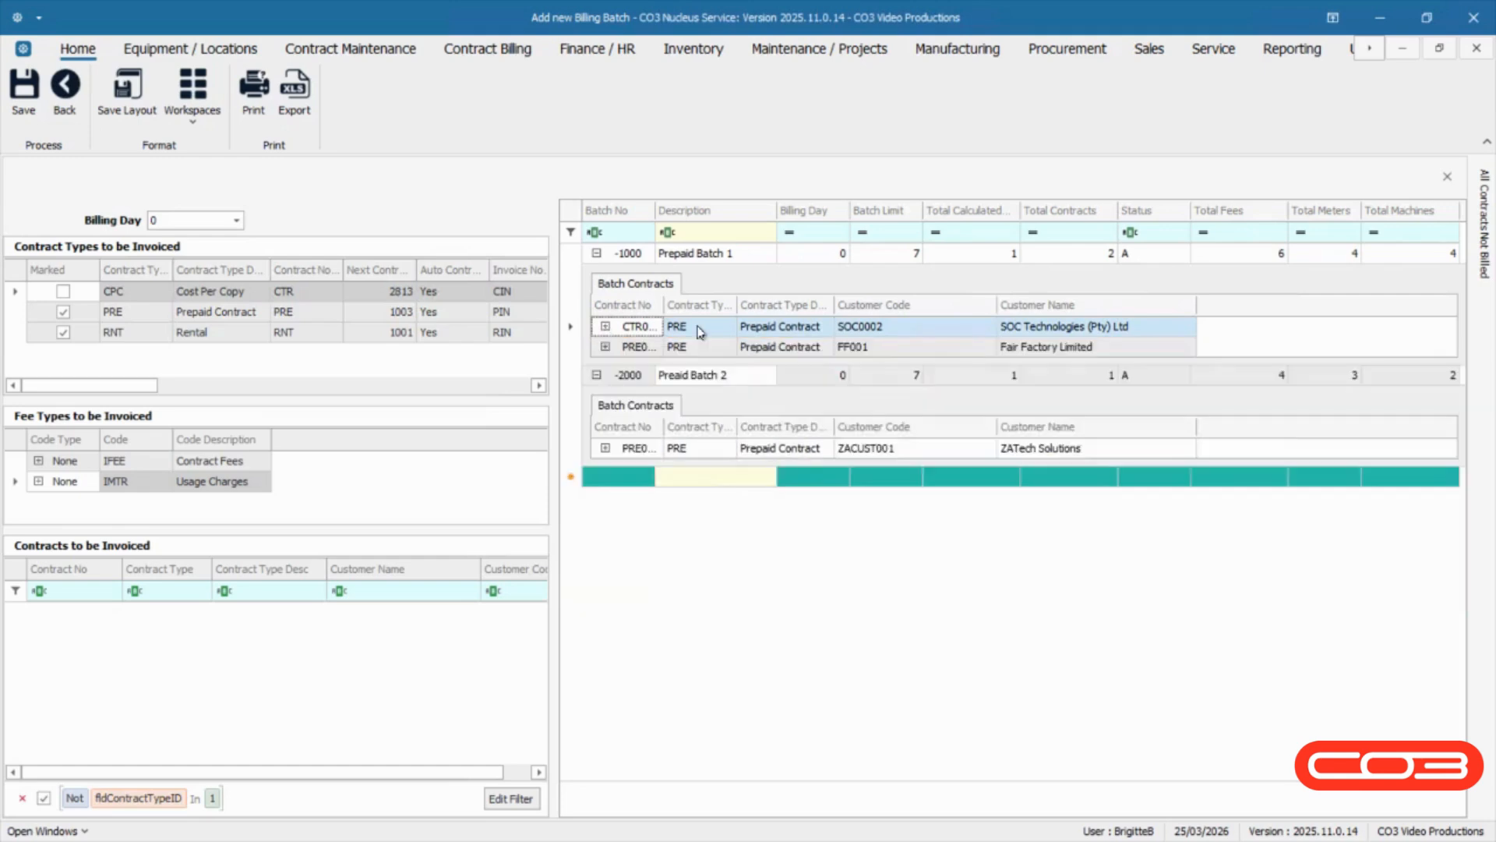
{"action": "right_click", "coordinate": [699, 331]}
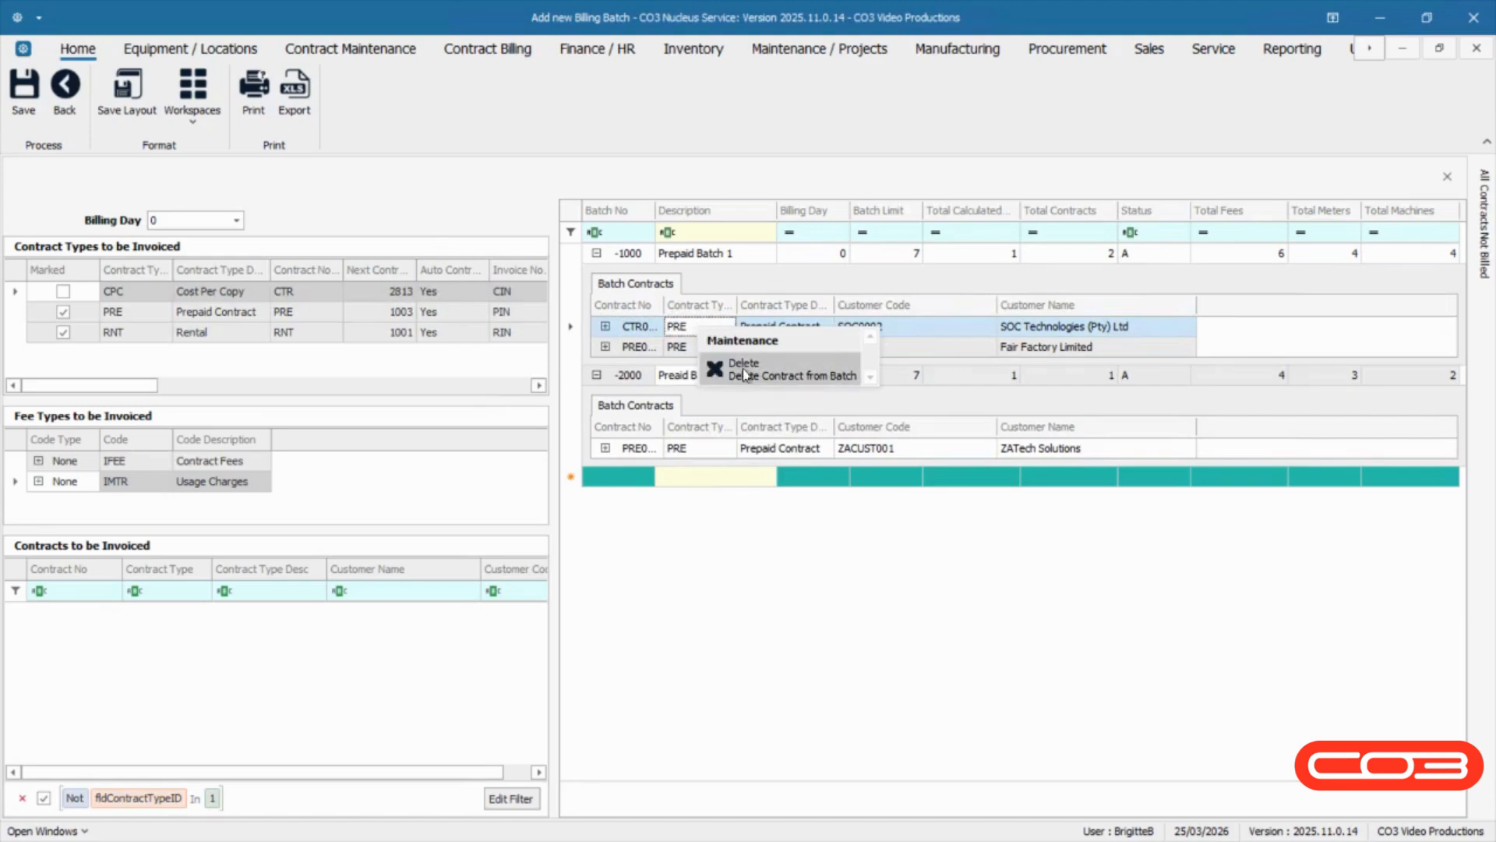
{"action": "left_click", "coordinate": [744, 375]}
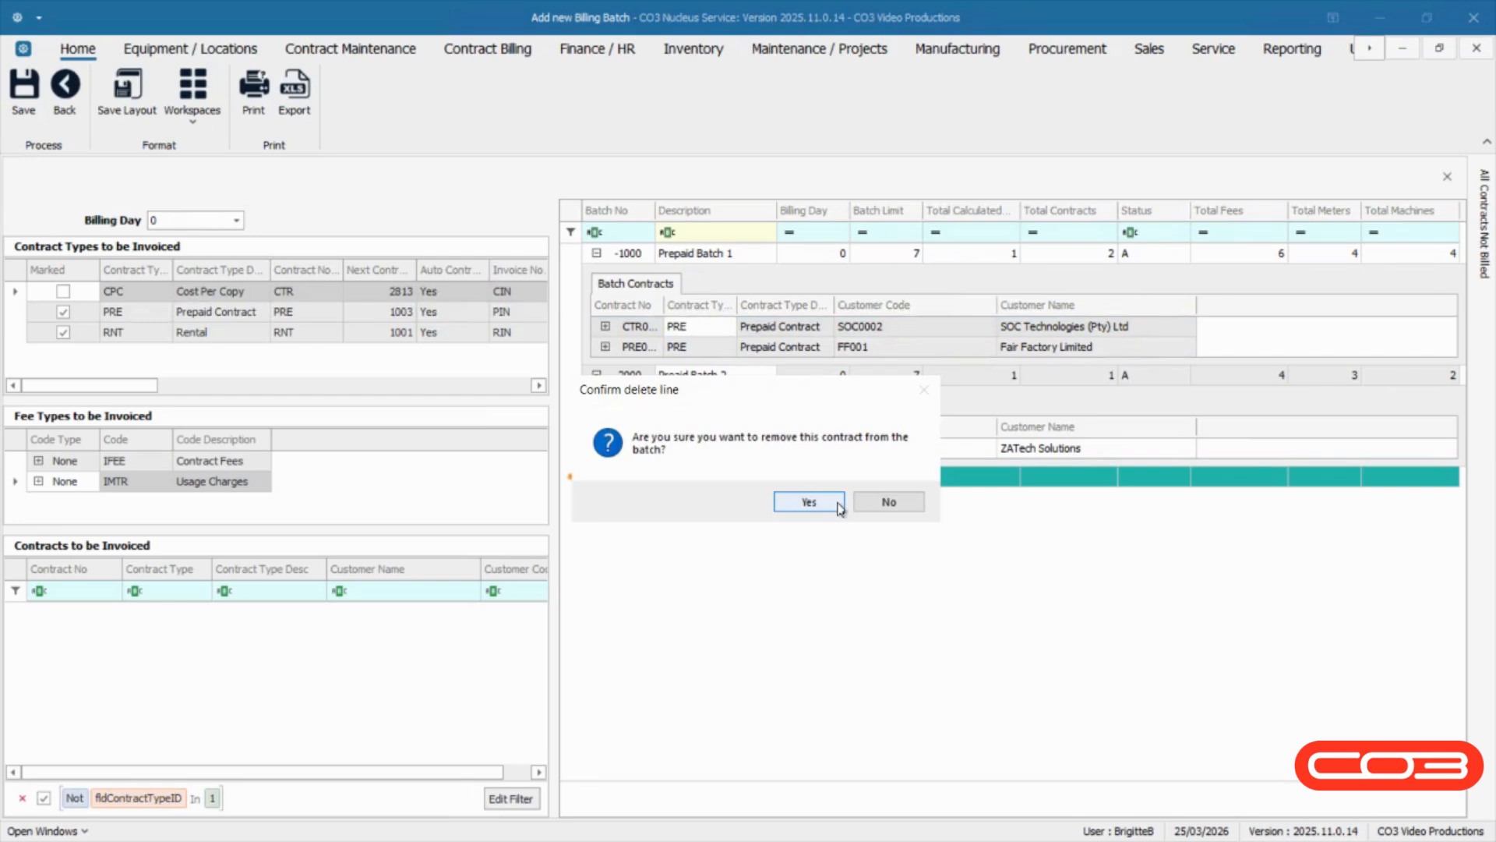
{"action": "left_click", "coordinate": [809, 502]}
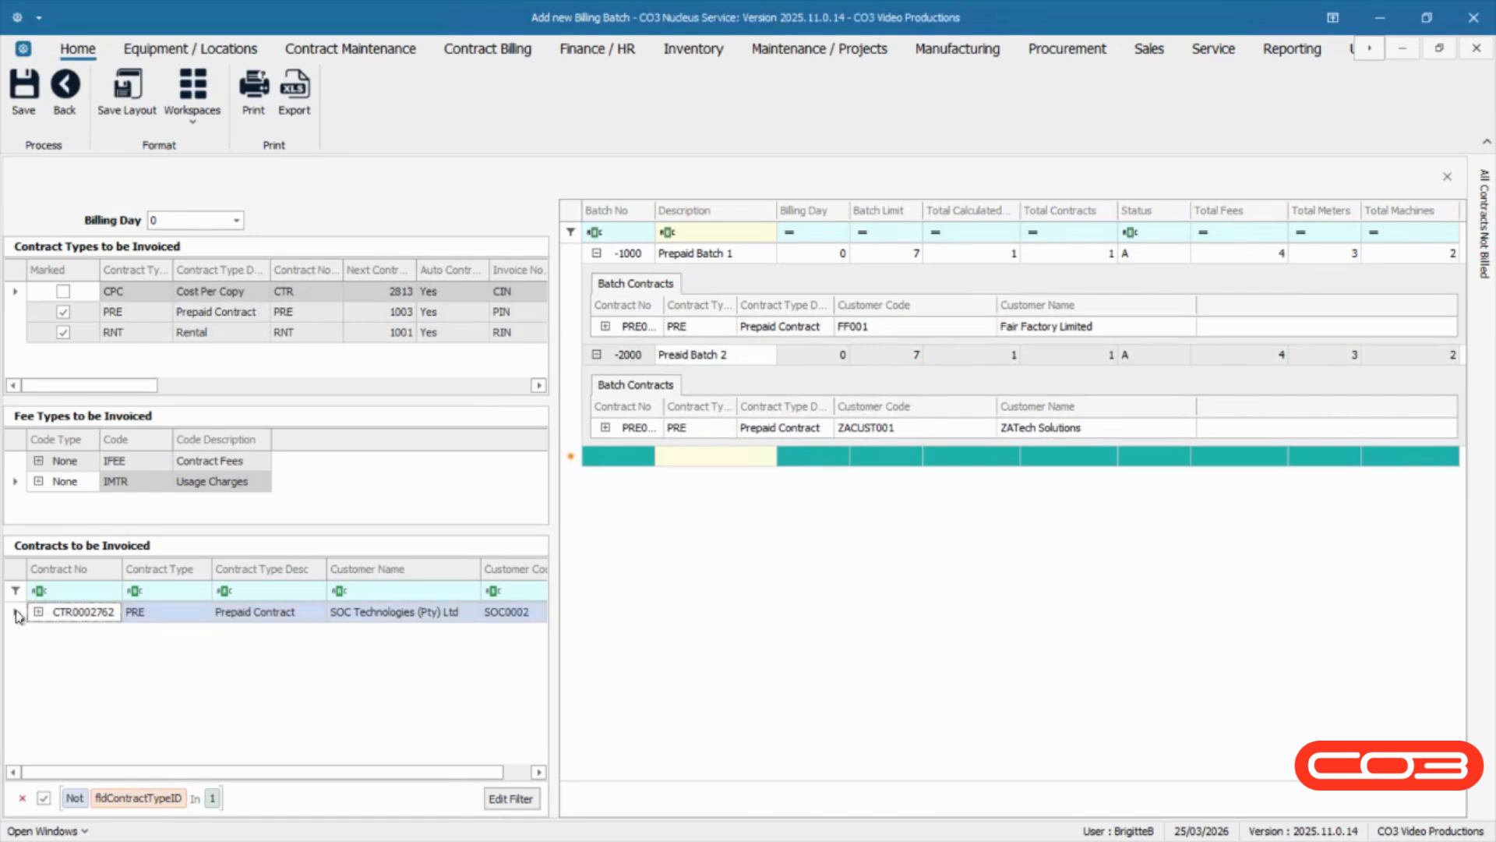
{"action": "left_click_drag", "start_coordinate": [17, 616], "coordinate": [656, 358]}
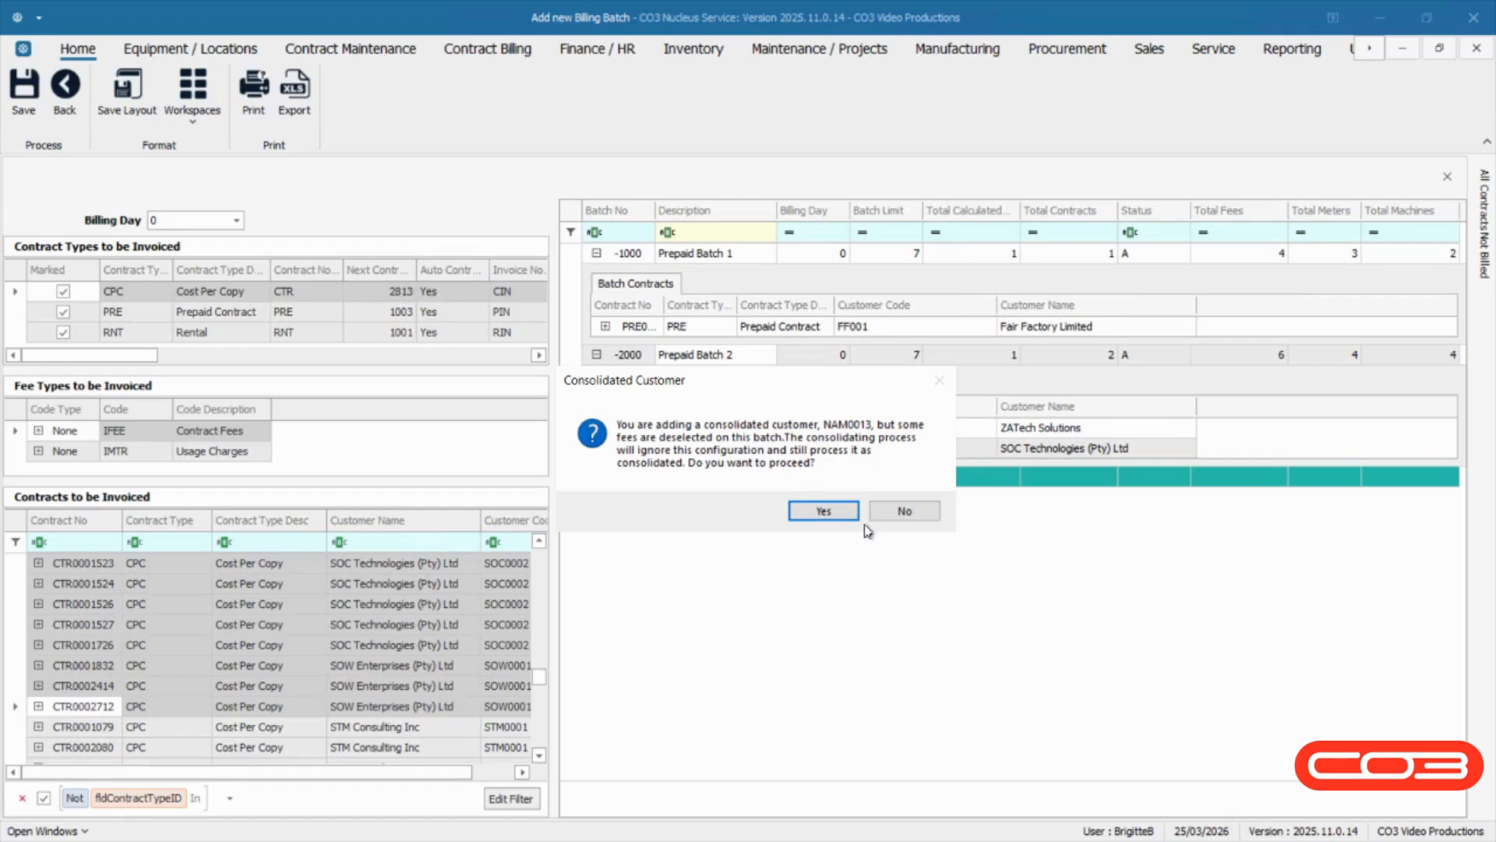
Decline adding the consolidated customer with deselected fees to the batch and dismiss the cancellation notice.
{"action": "left_click", "coordinate": [884, 511]}
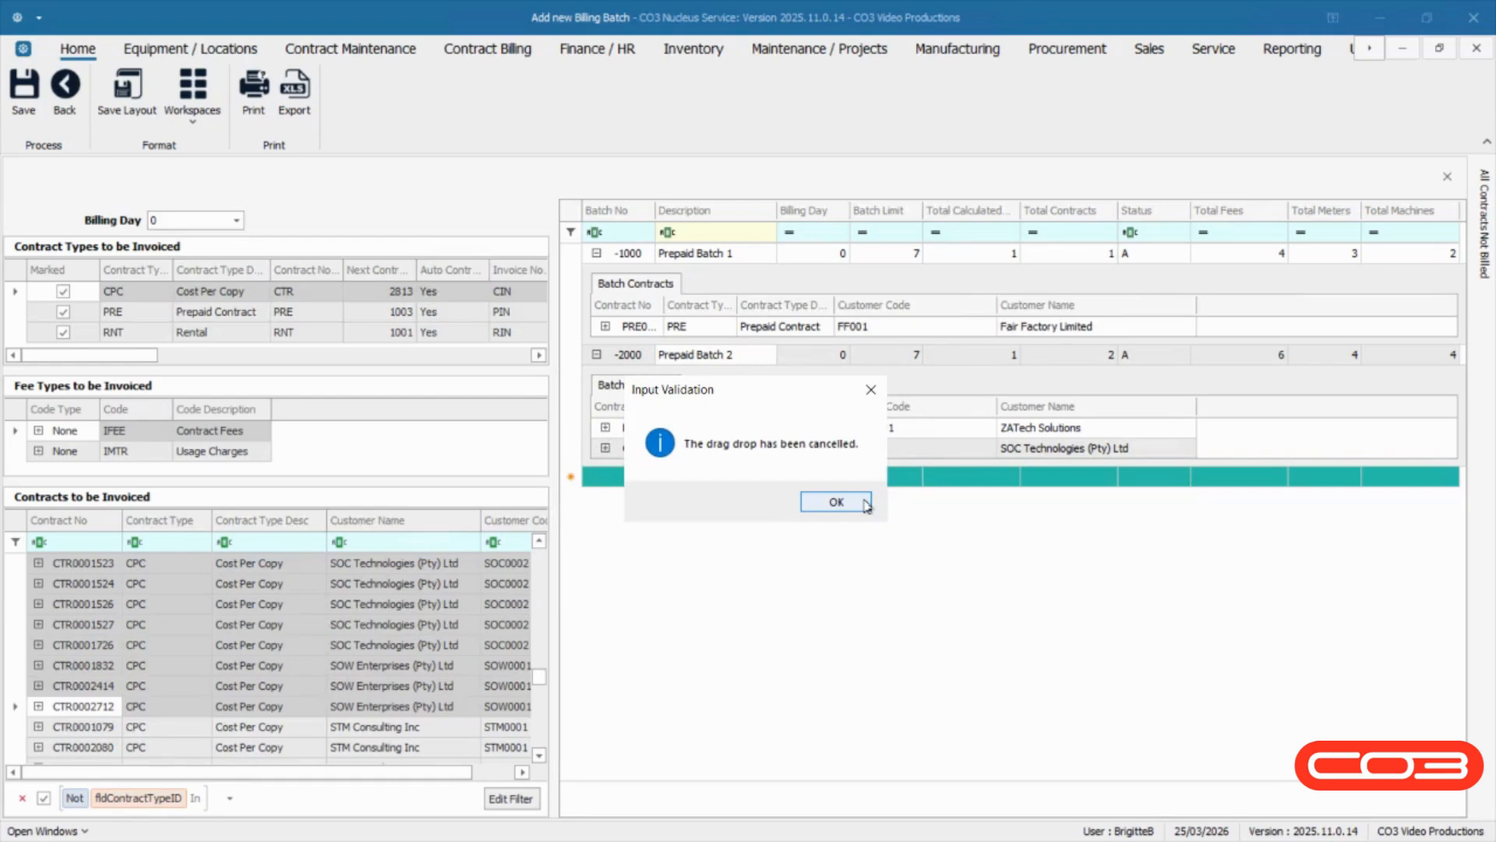
{"action": "left_click", "coordinate": [866, 503]}
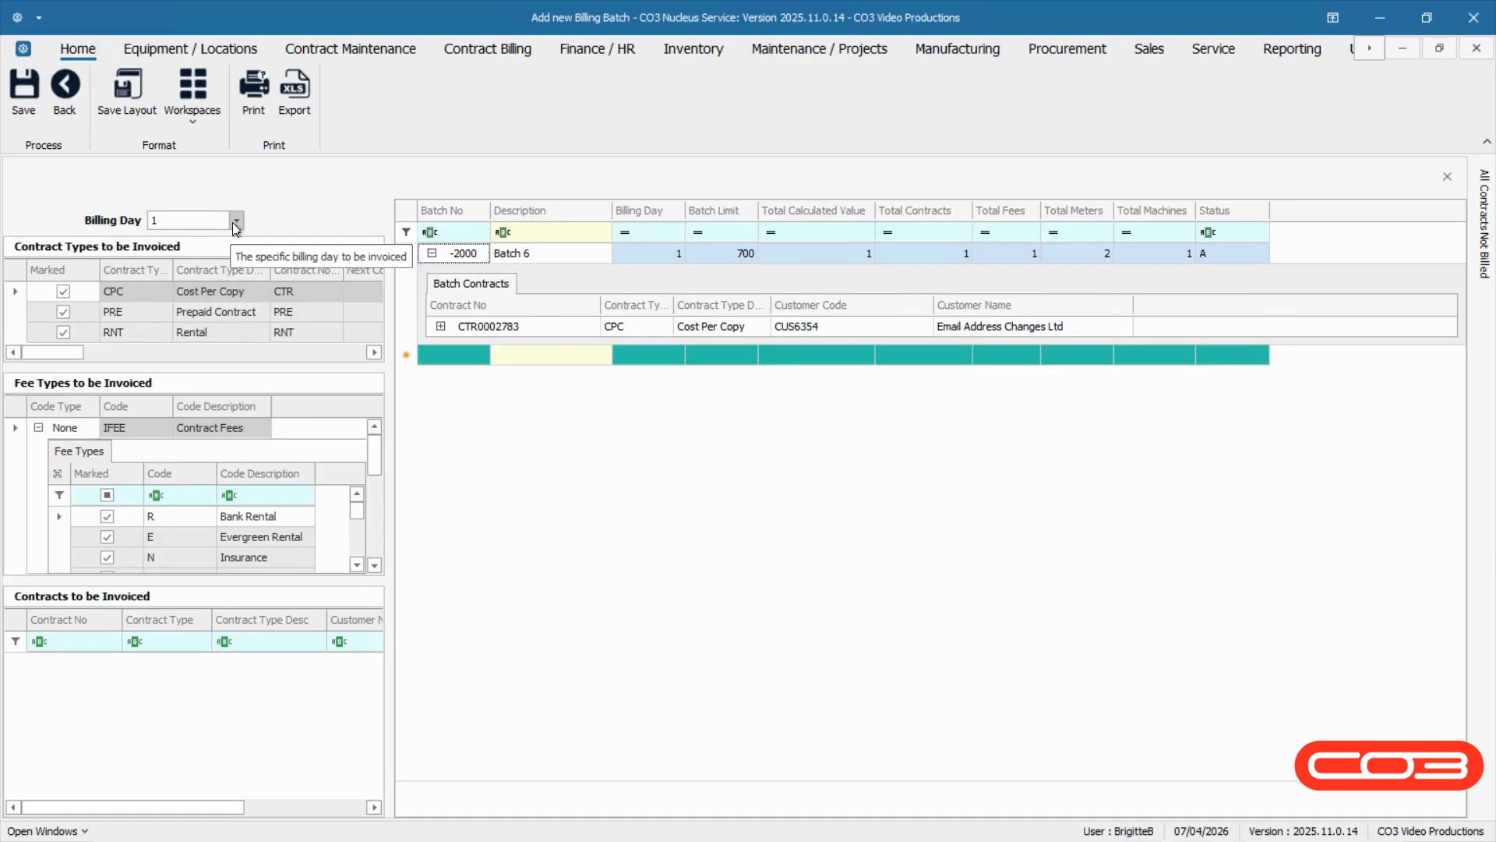
Set the billing day to 0 and save the predefined prepaid batches, proceeding despite the unreleased meter readings.
{"action": "left_click", "coordinate": [237, 224]}
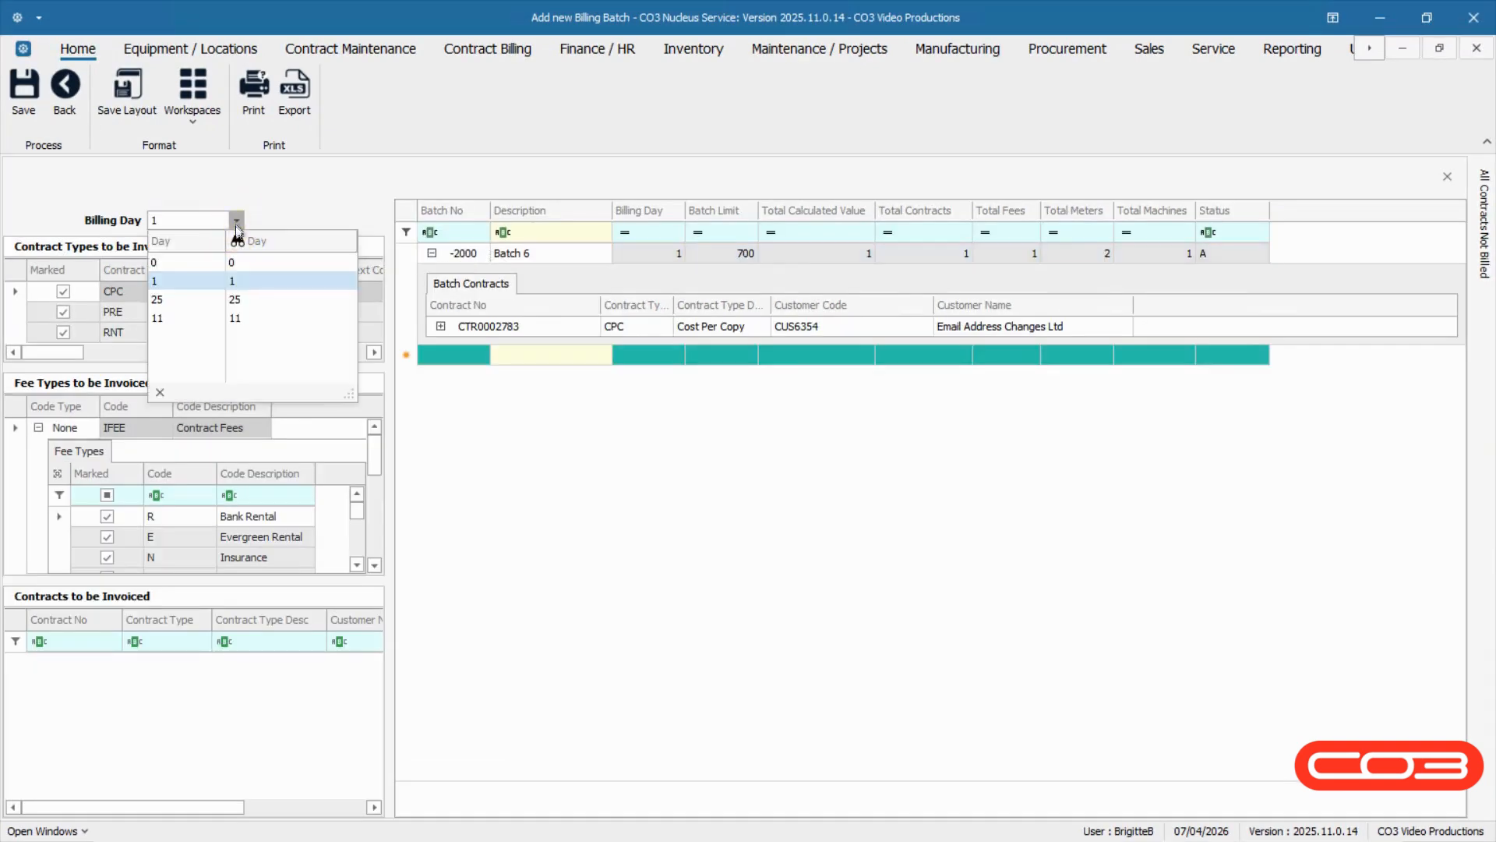
{"action": "left_click", "coordinate": [248, 268]}
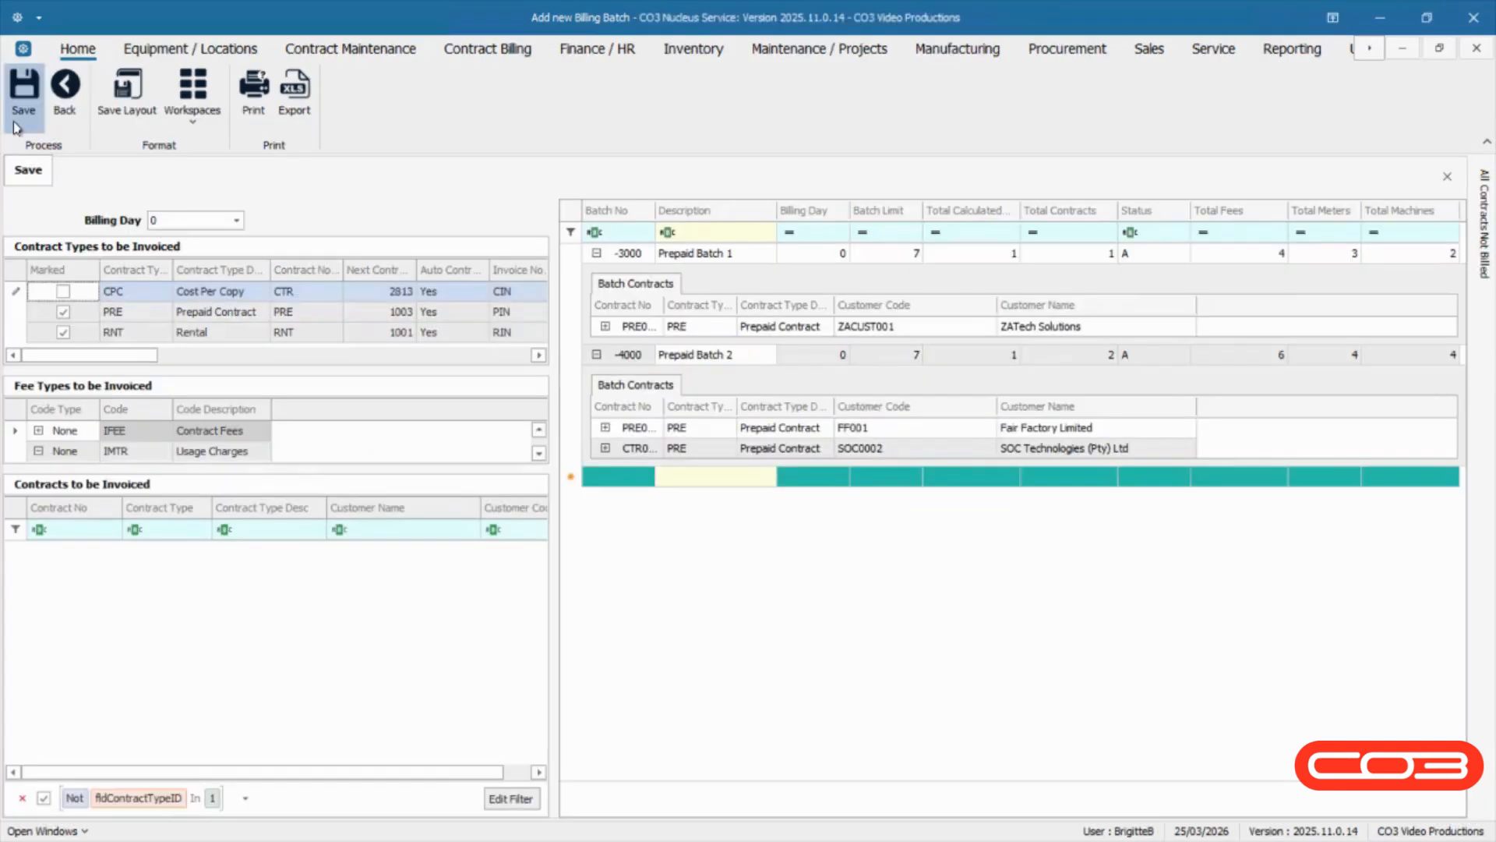
{"action": "left_click", "coordinate": [17, 124]}
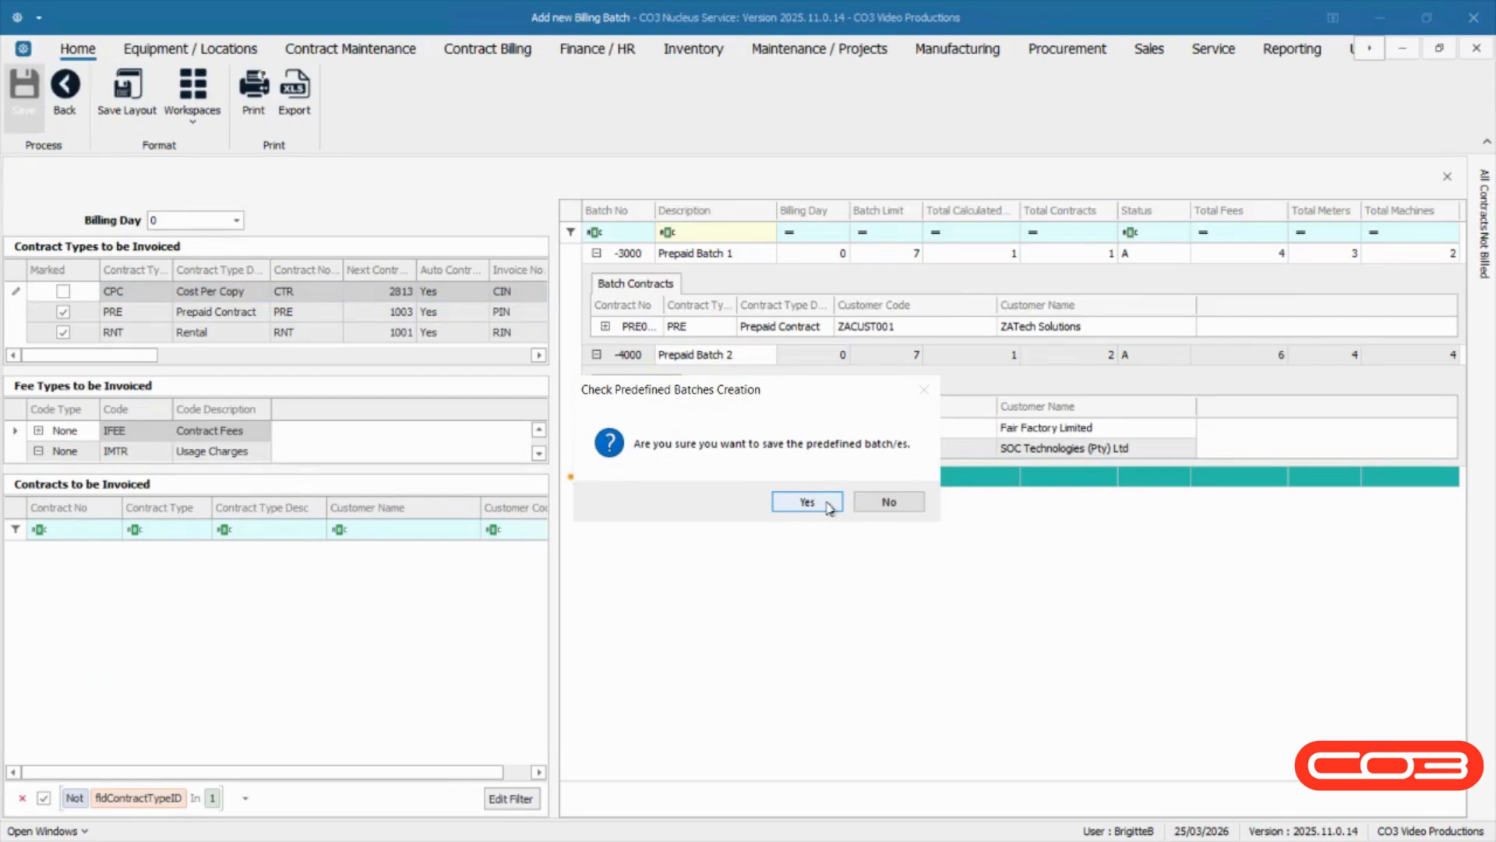
{"action": "left_click", "coordinate": [828, 505]}
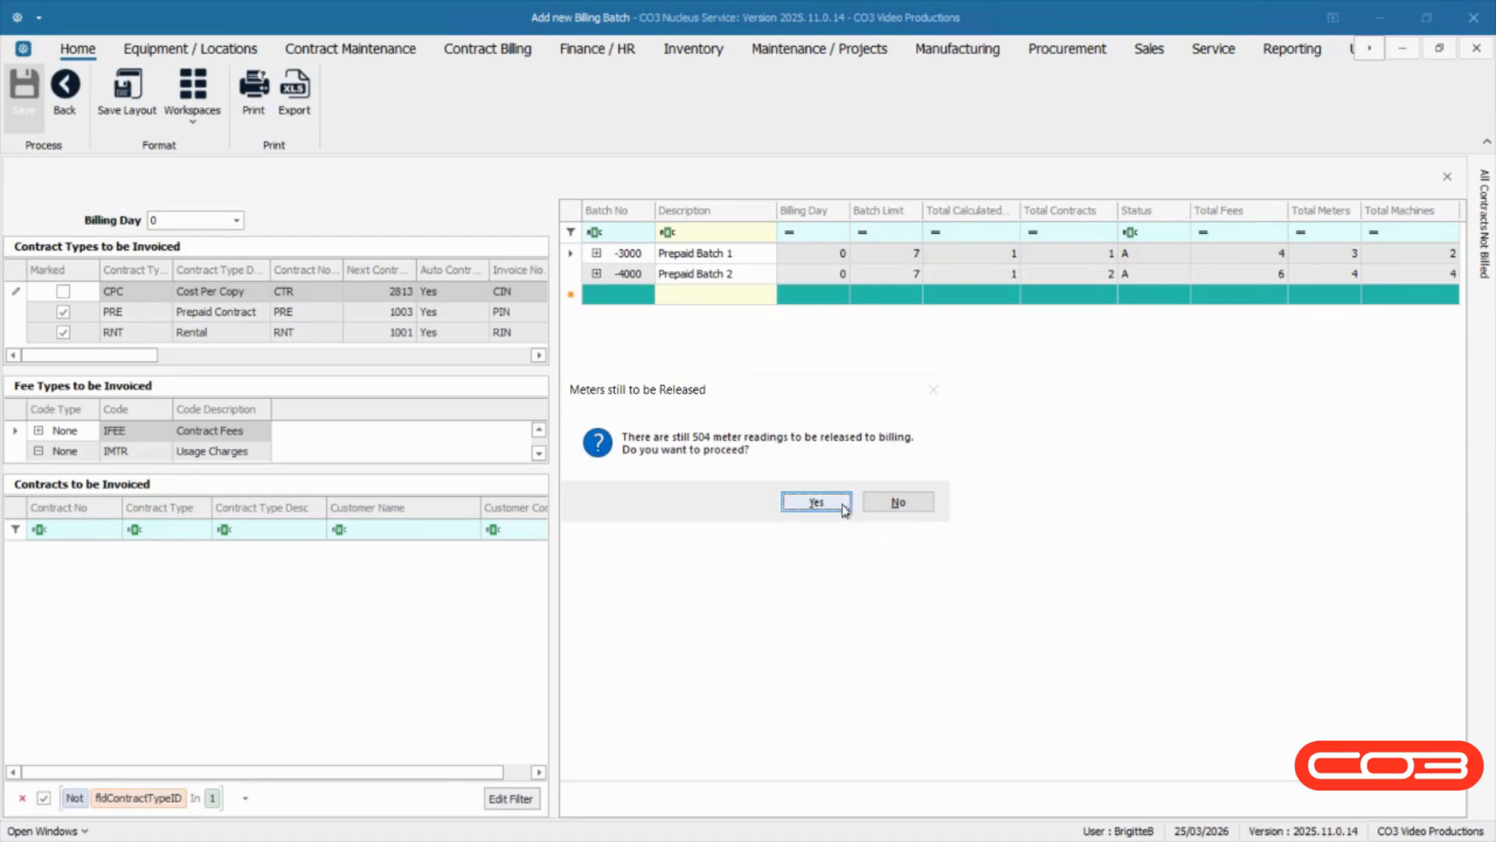
{"action": "left_click", "coordinate": [832, 501]}
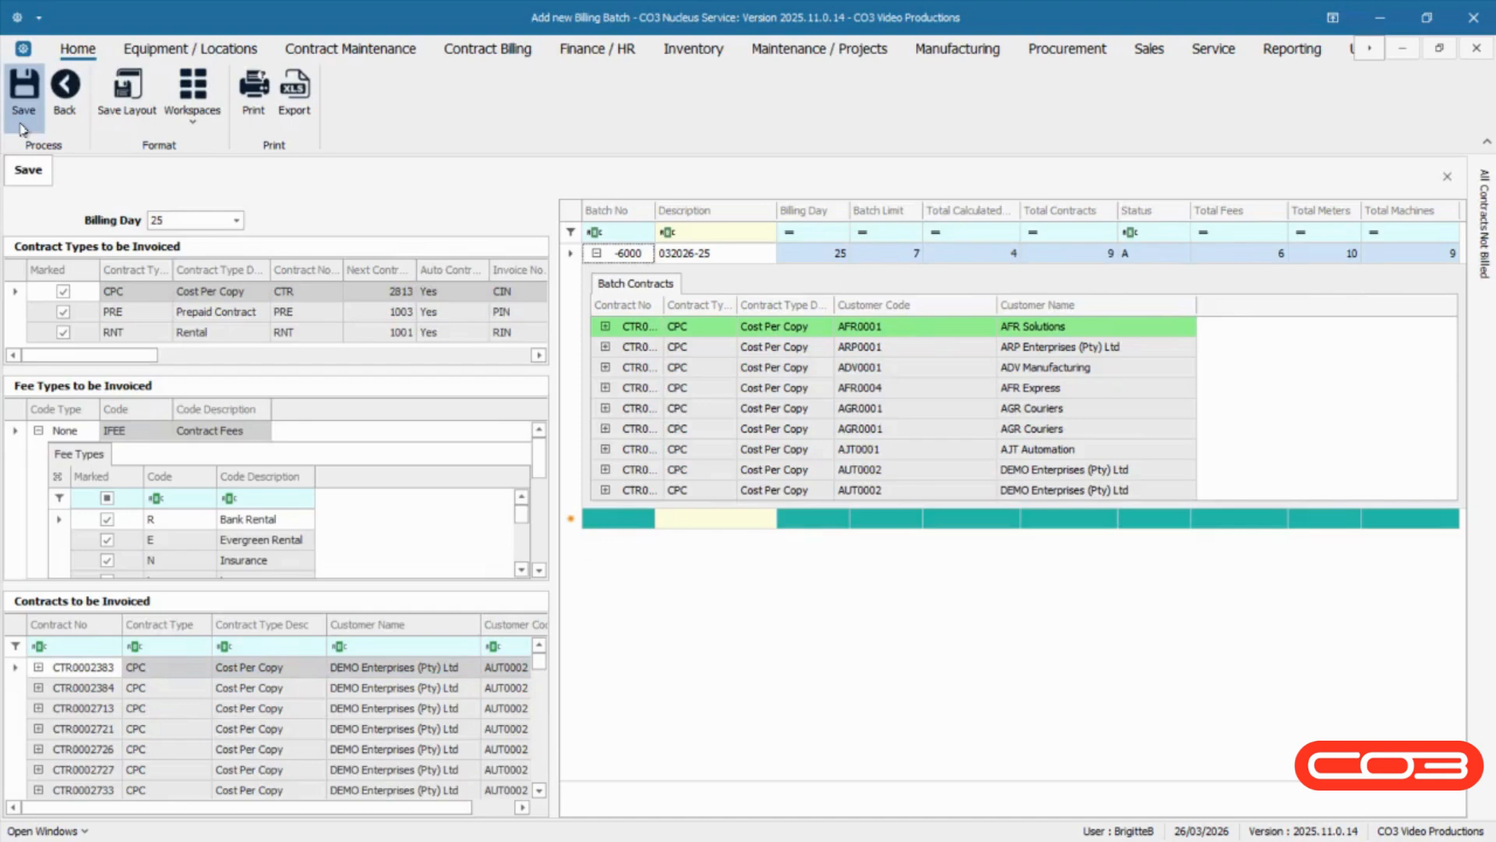
Decline saving the 032026-25 predefined batch, return to the batch listing and start adding a new billing batch.
{"action": "left_click", "coordinate": [22, 129]}
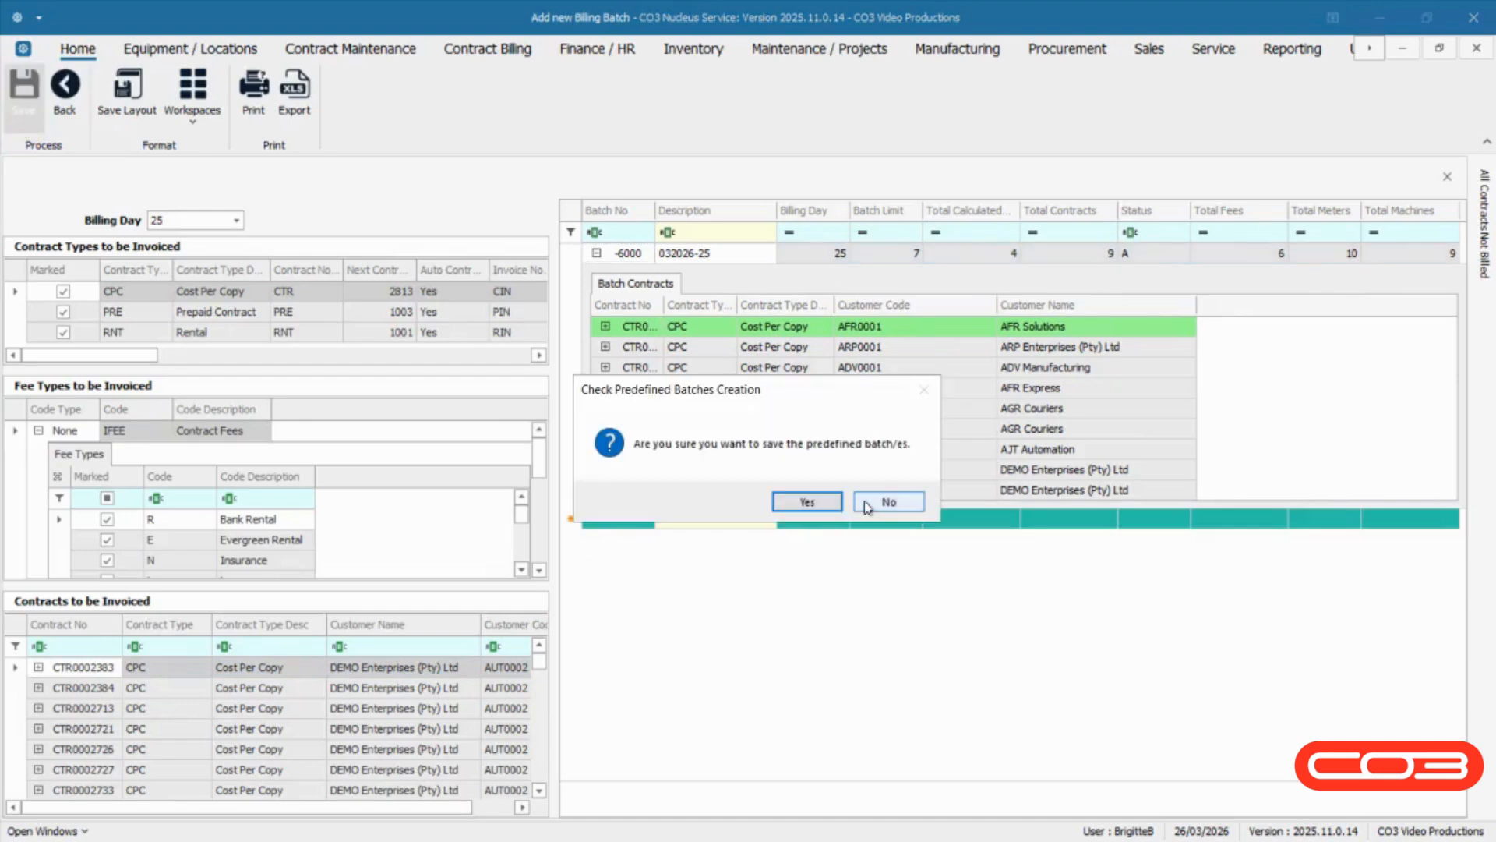
{"action": "left_click", "coordinate": [867, 505]}
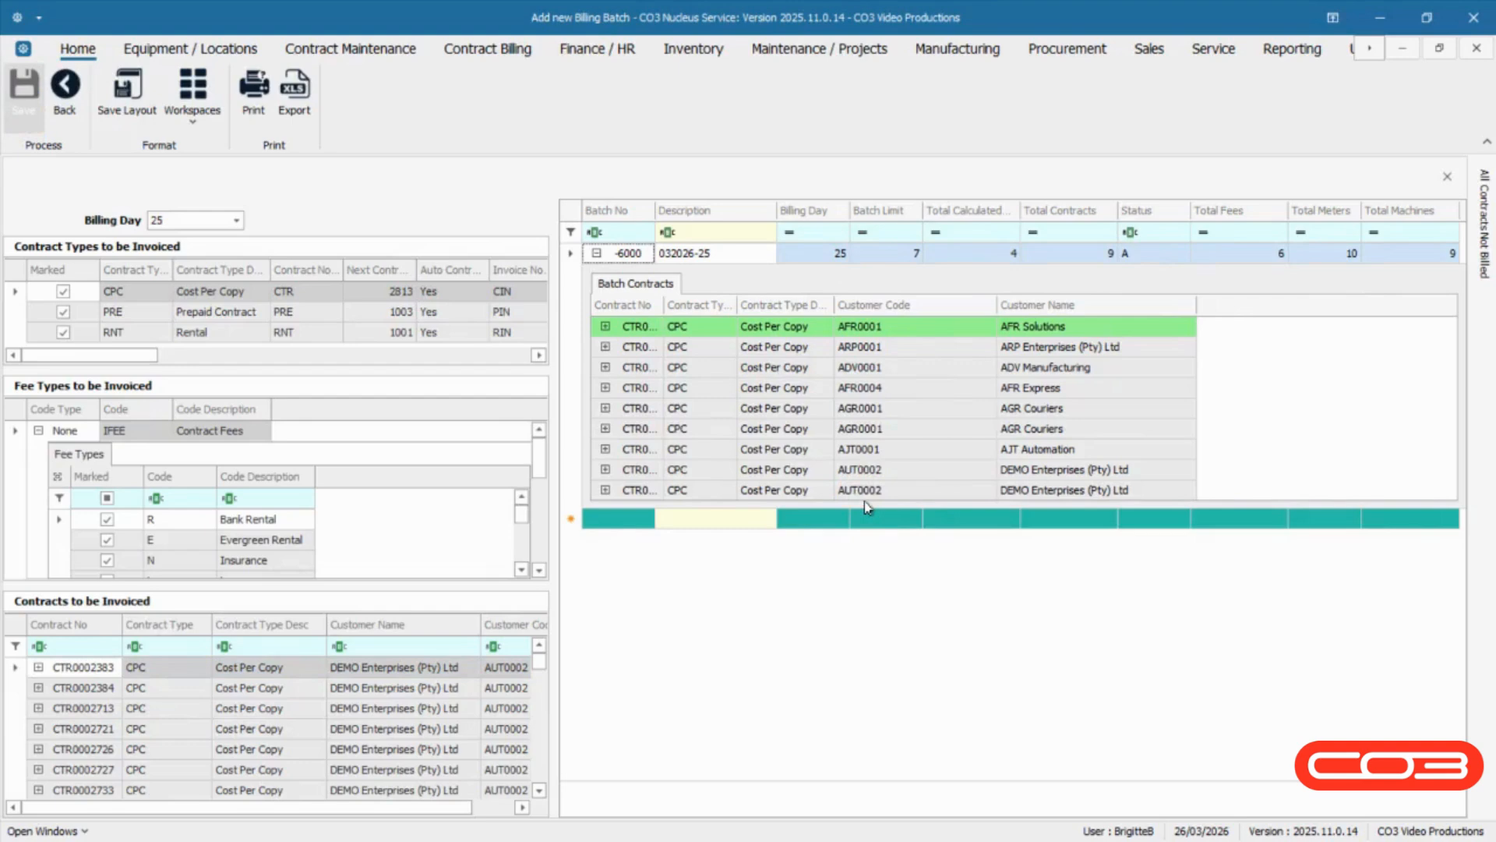
{"action": "left_click", "coordinate": [79, 131]}
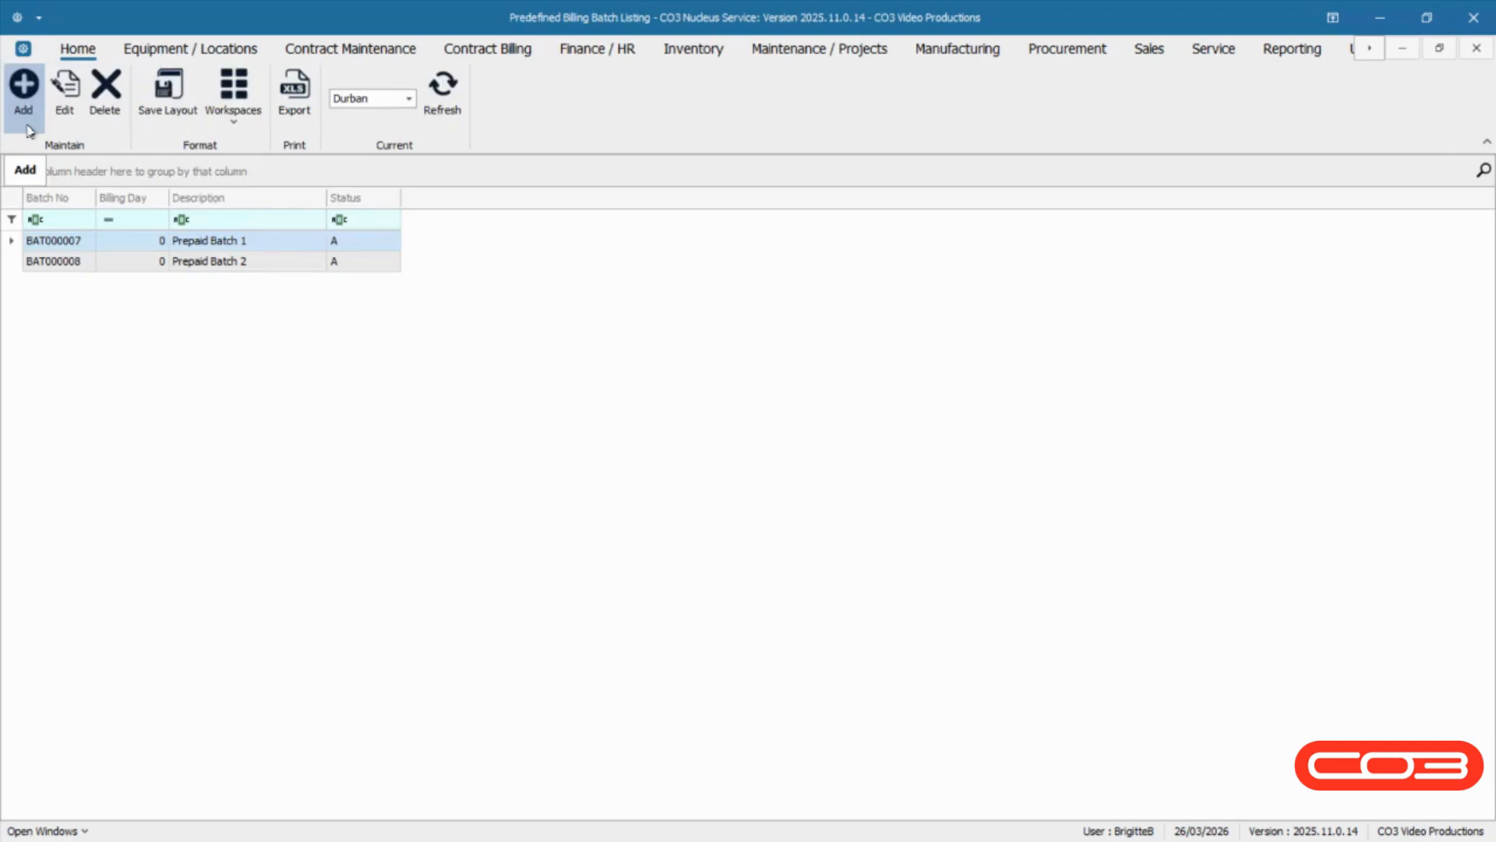
{"action": "left_click", "coordinate": [29, 128]}
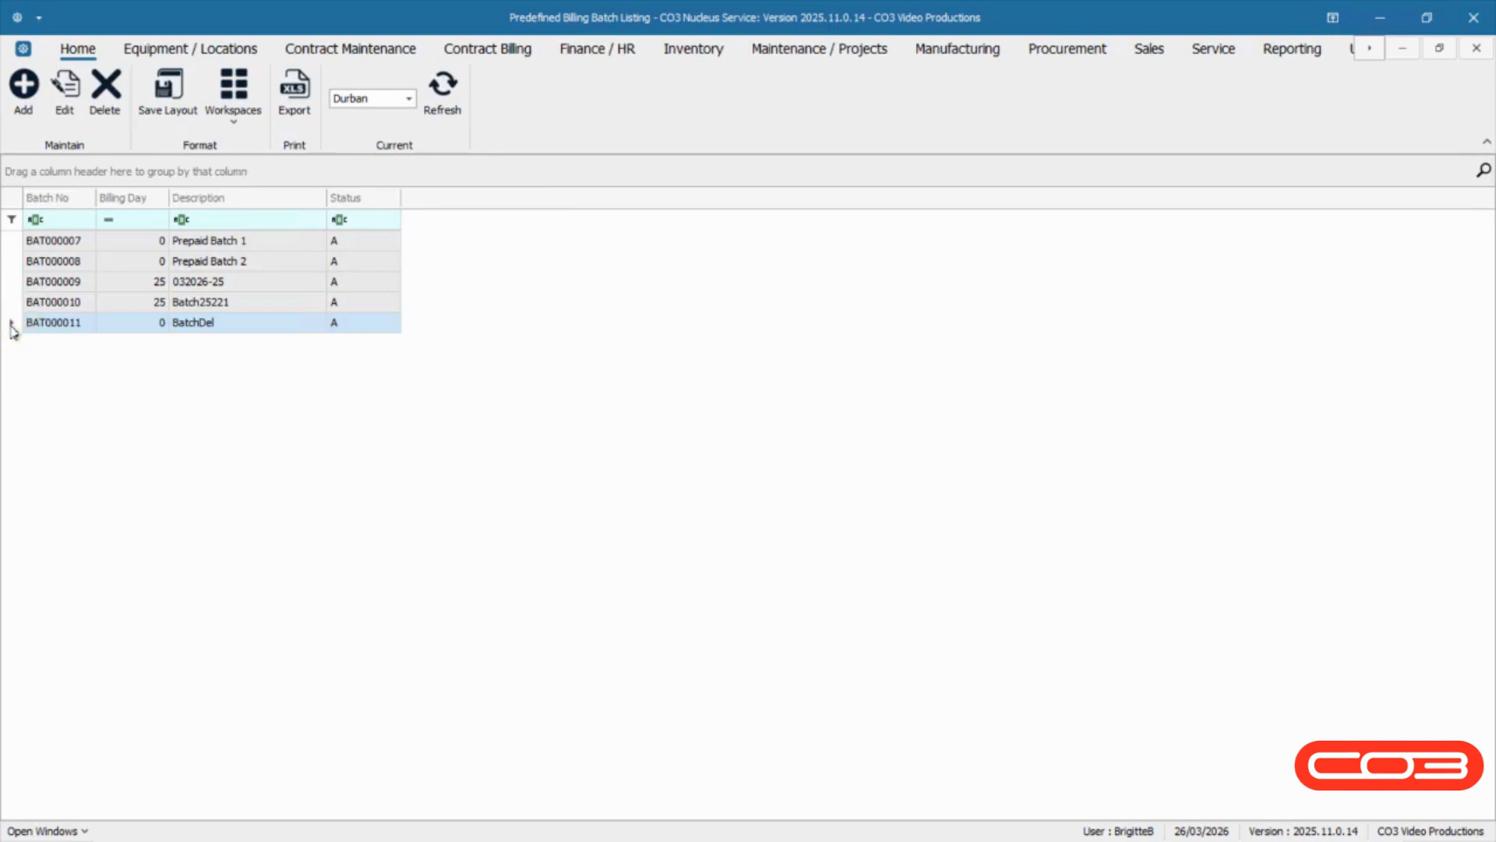
Delete the predefined batch BatchDel from the billing batch listing and dismiss the notice.
{"action": "right_click", "coordinate": [28, 330]}
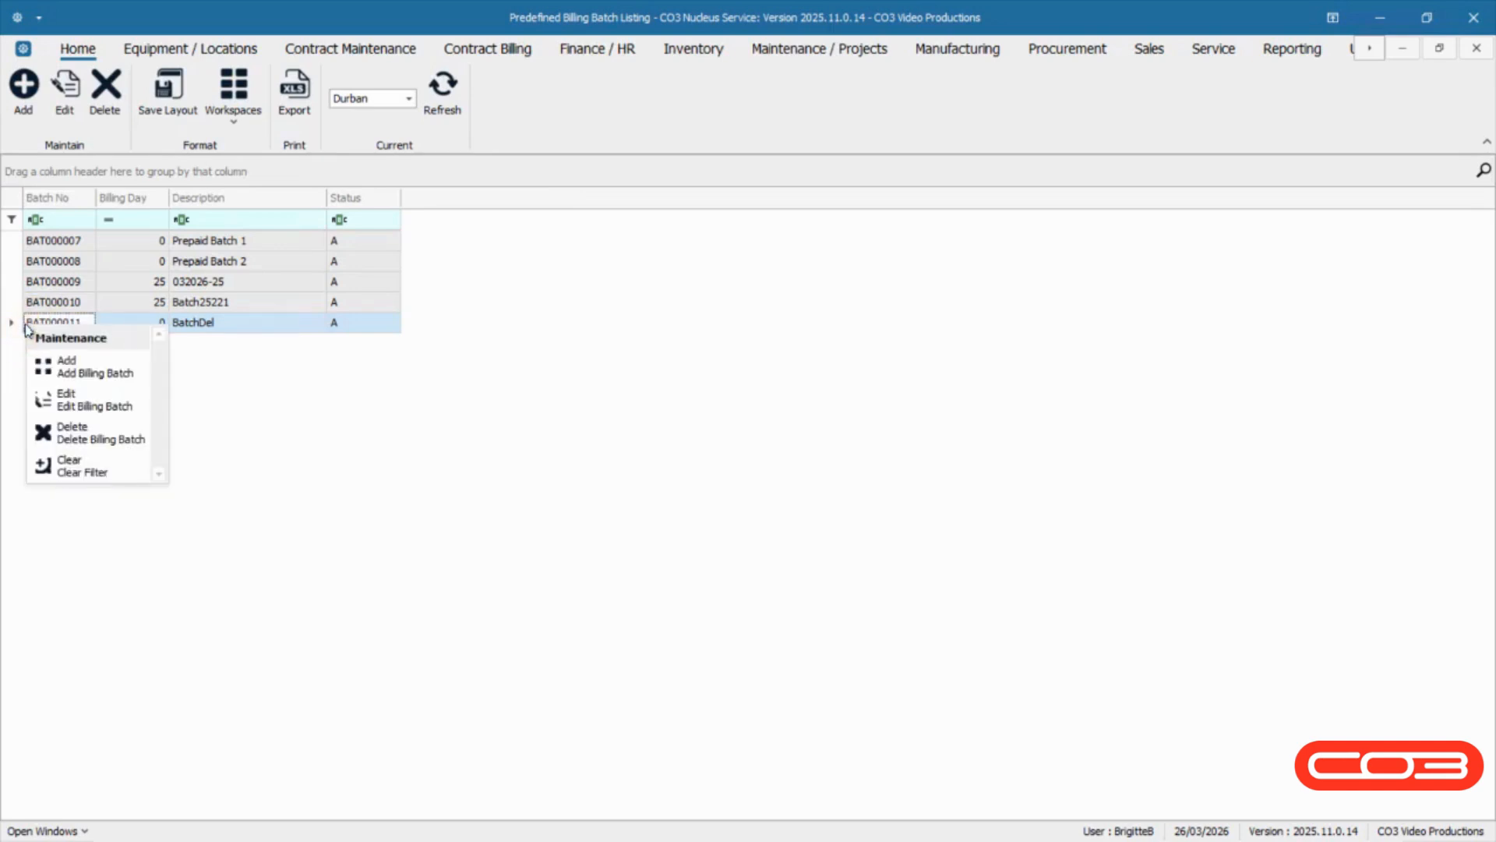
{"action": "left_click", "coordinate": [133, 428]}
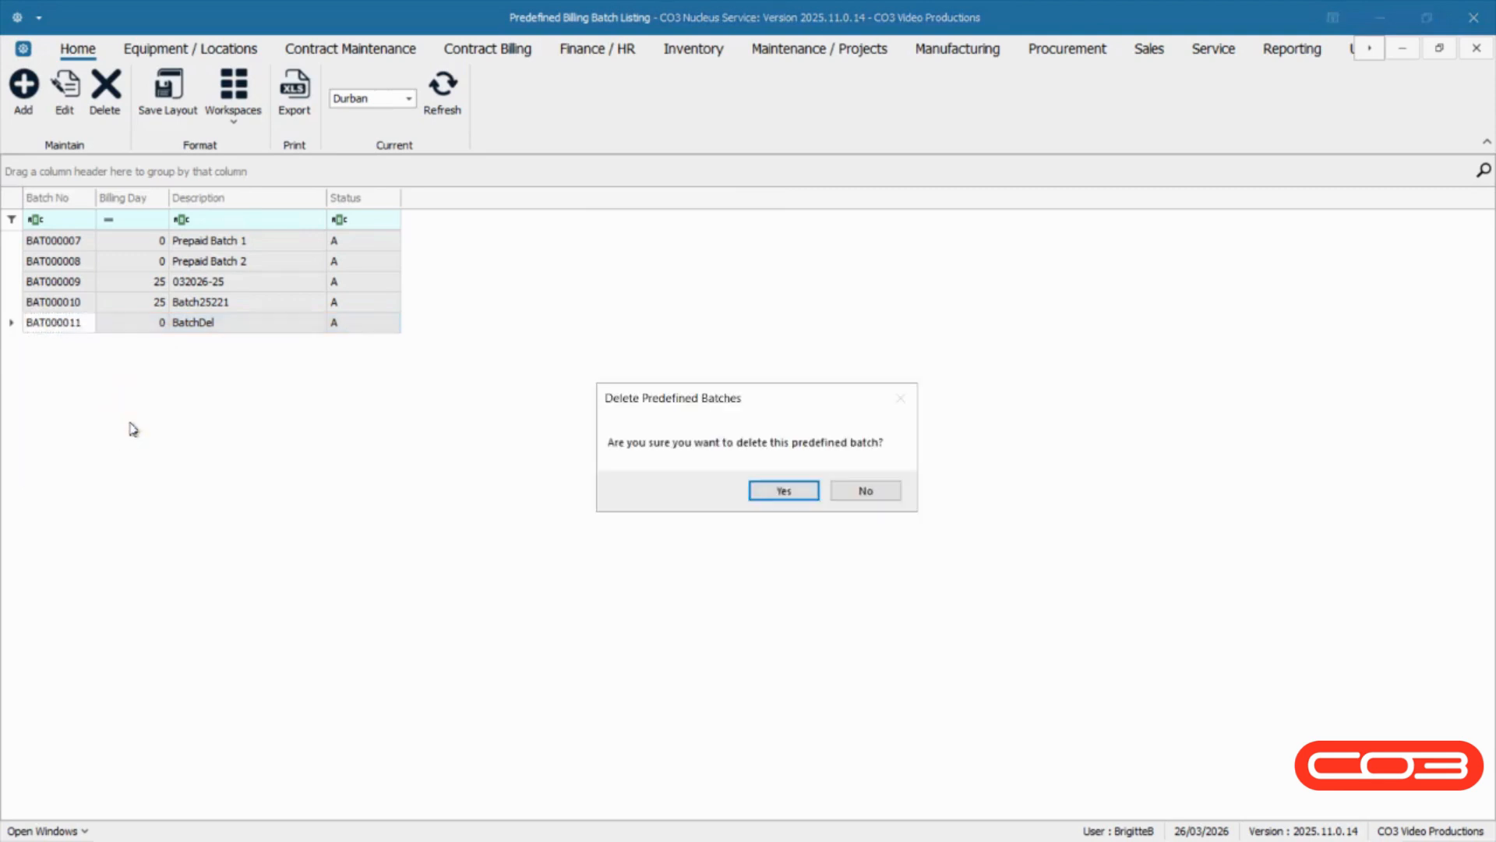
{"action": "left_click", "coordinate": [808, 493]}
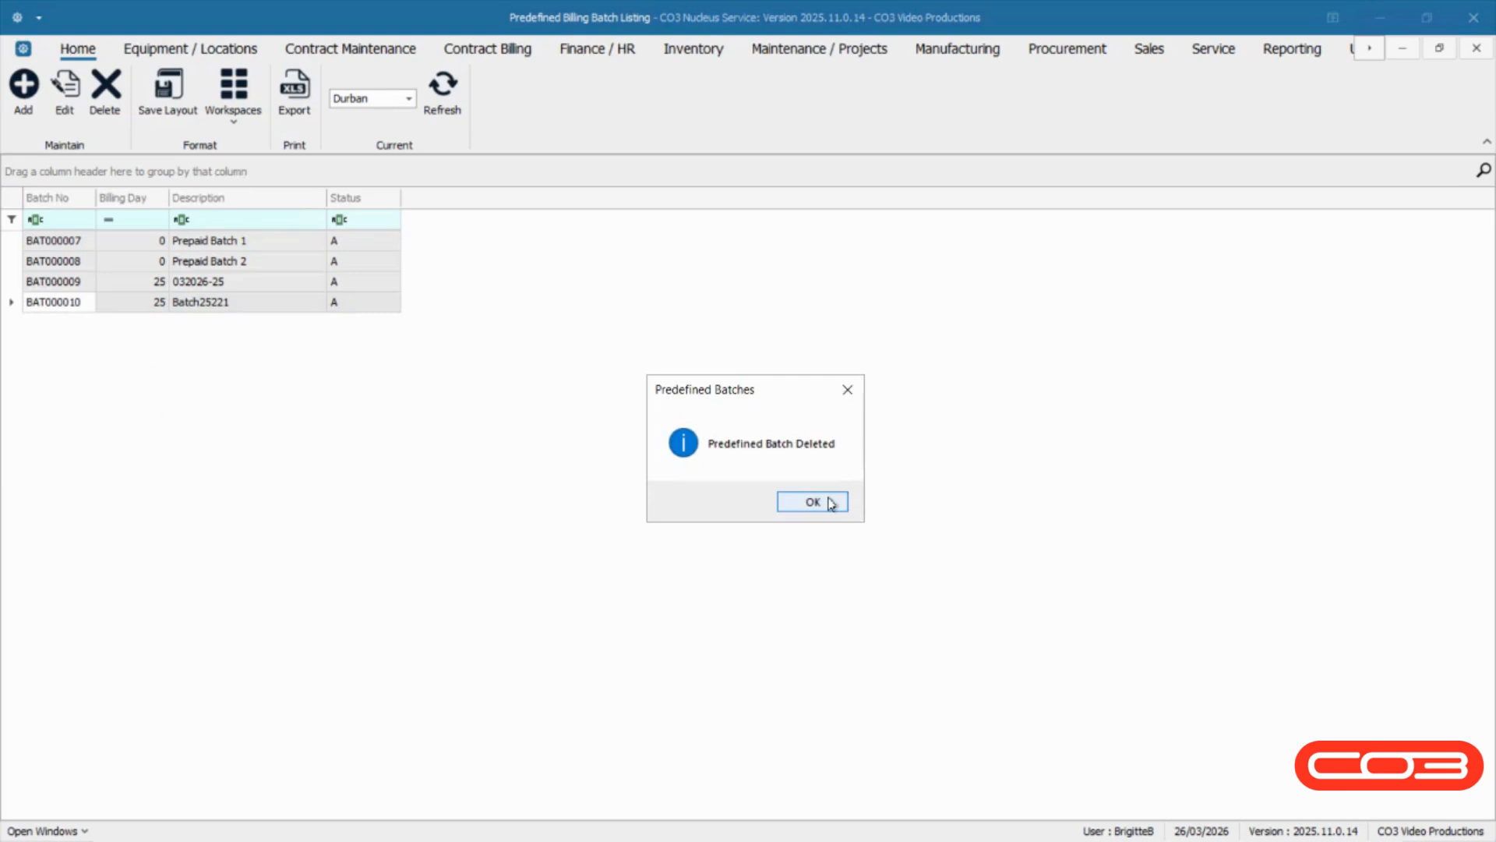
{"action": "left_click", "coordinate": [831, 503]}
Open Prepaid Batch 1 from the listing for editing and save the batch.
{"action": "left_click", "coordinate": [93, 246]}
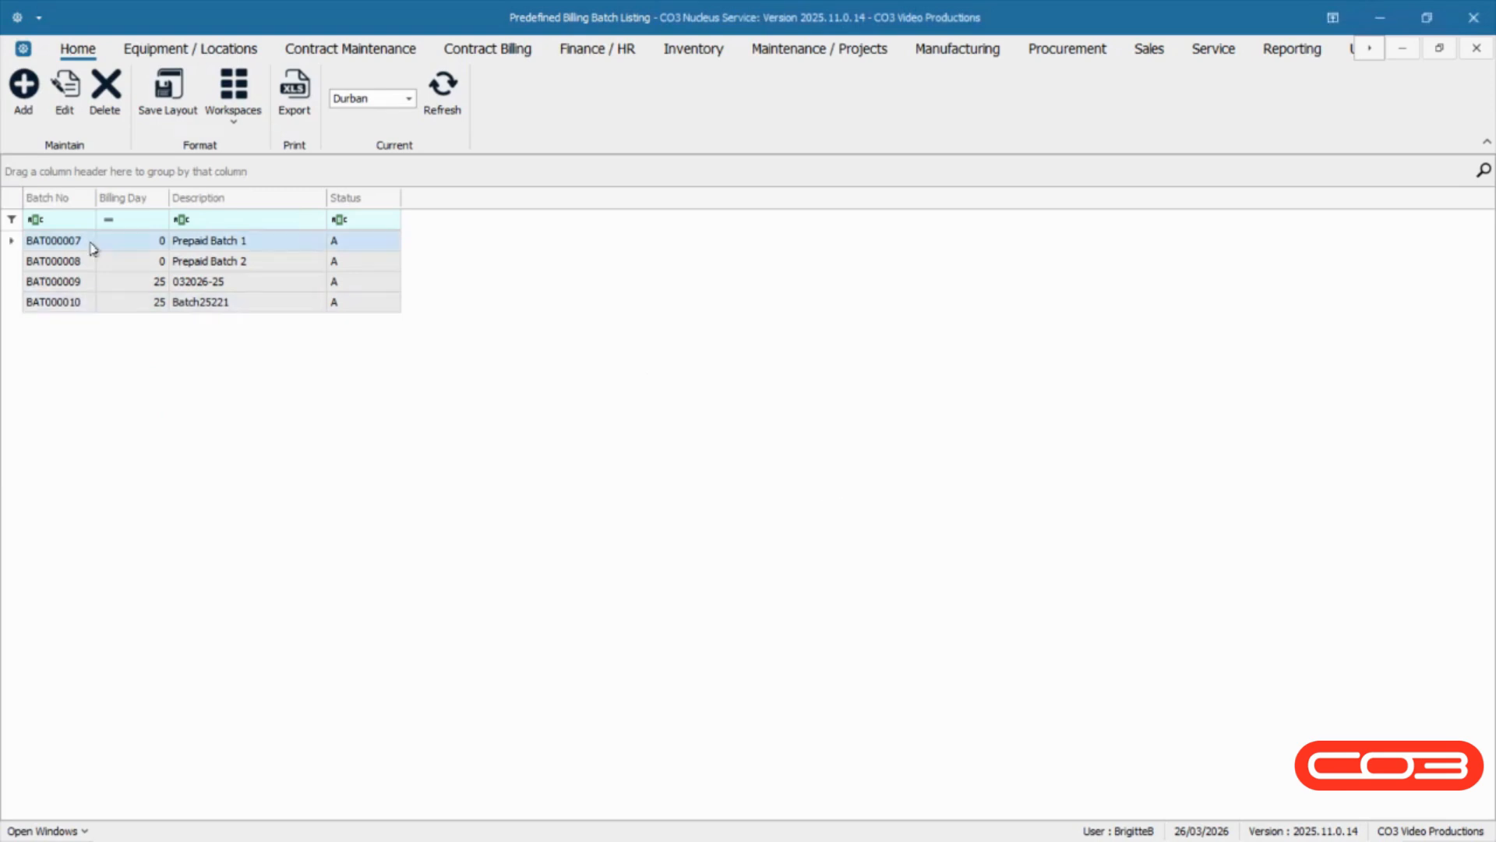
{"action": "right_click", "coordinate": [93, 248]}
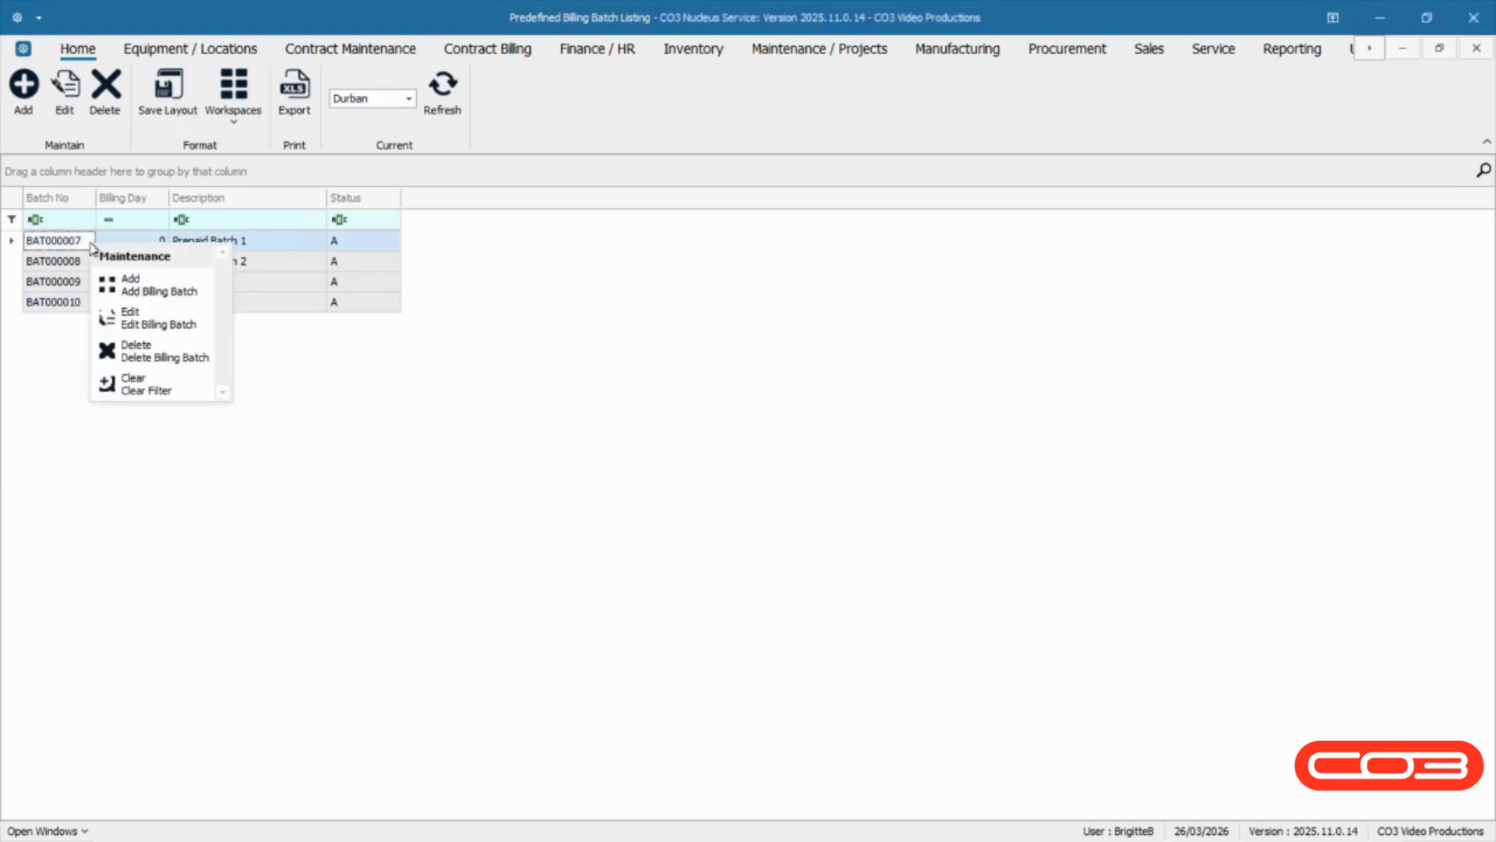
{"action": "left_click", "coordinate": [188, 324]}
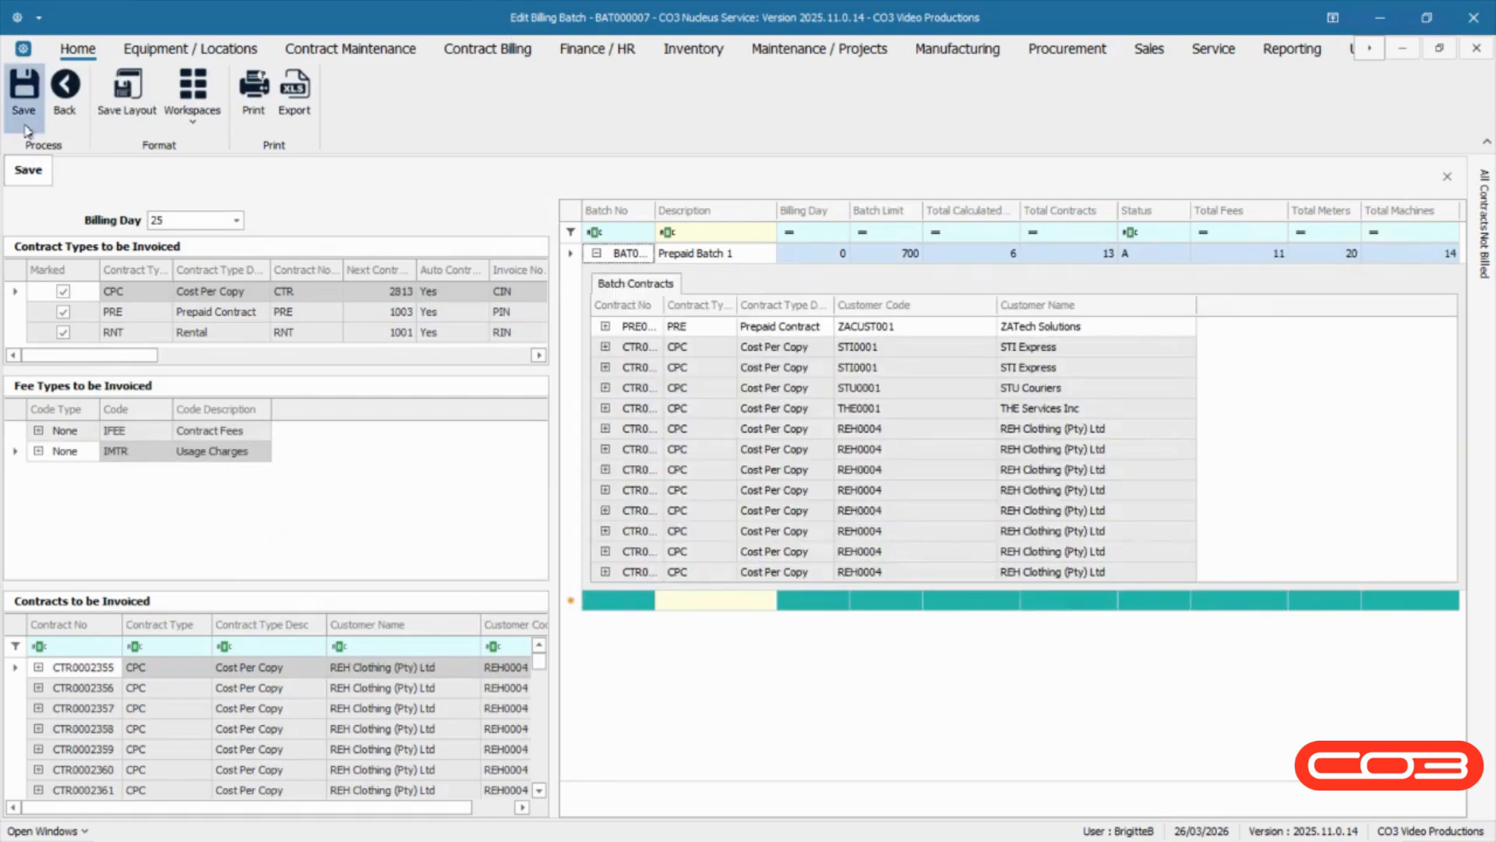
{"action": "left_click", "coordinate": [24, 127]}
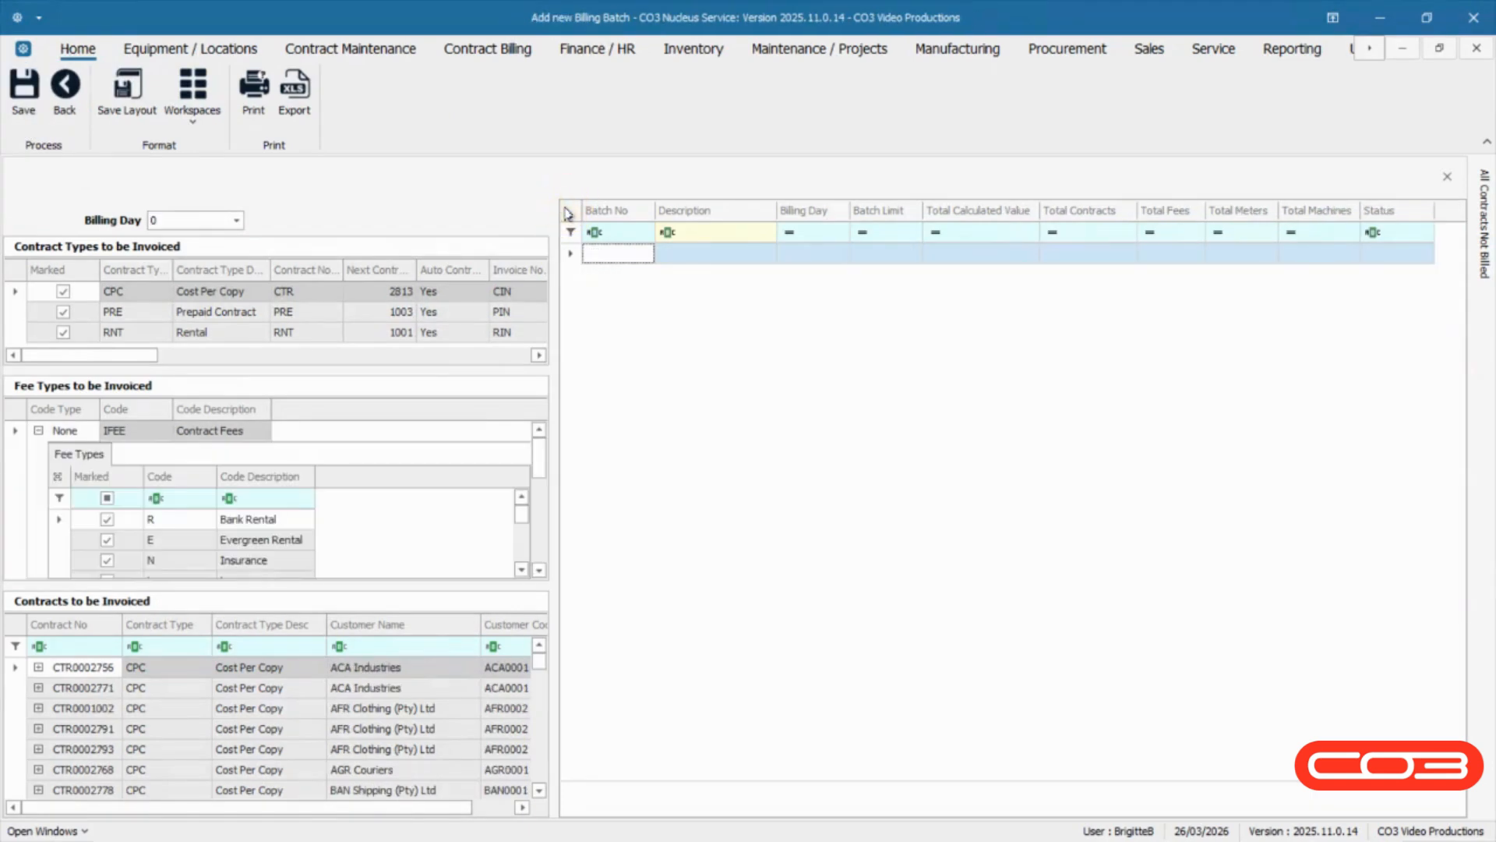
Create a new batch described as "Batch5" from the selected cost-per-copy contracts for billing day 0.
{"action": "left_click", "coordinate": [902, 208]}
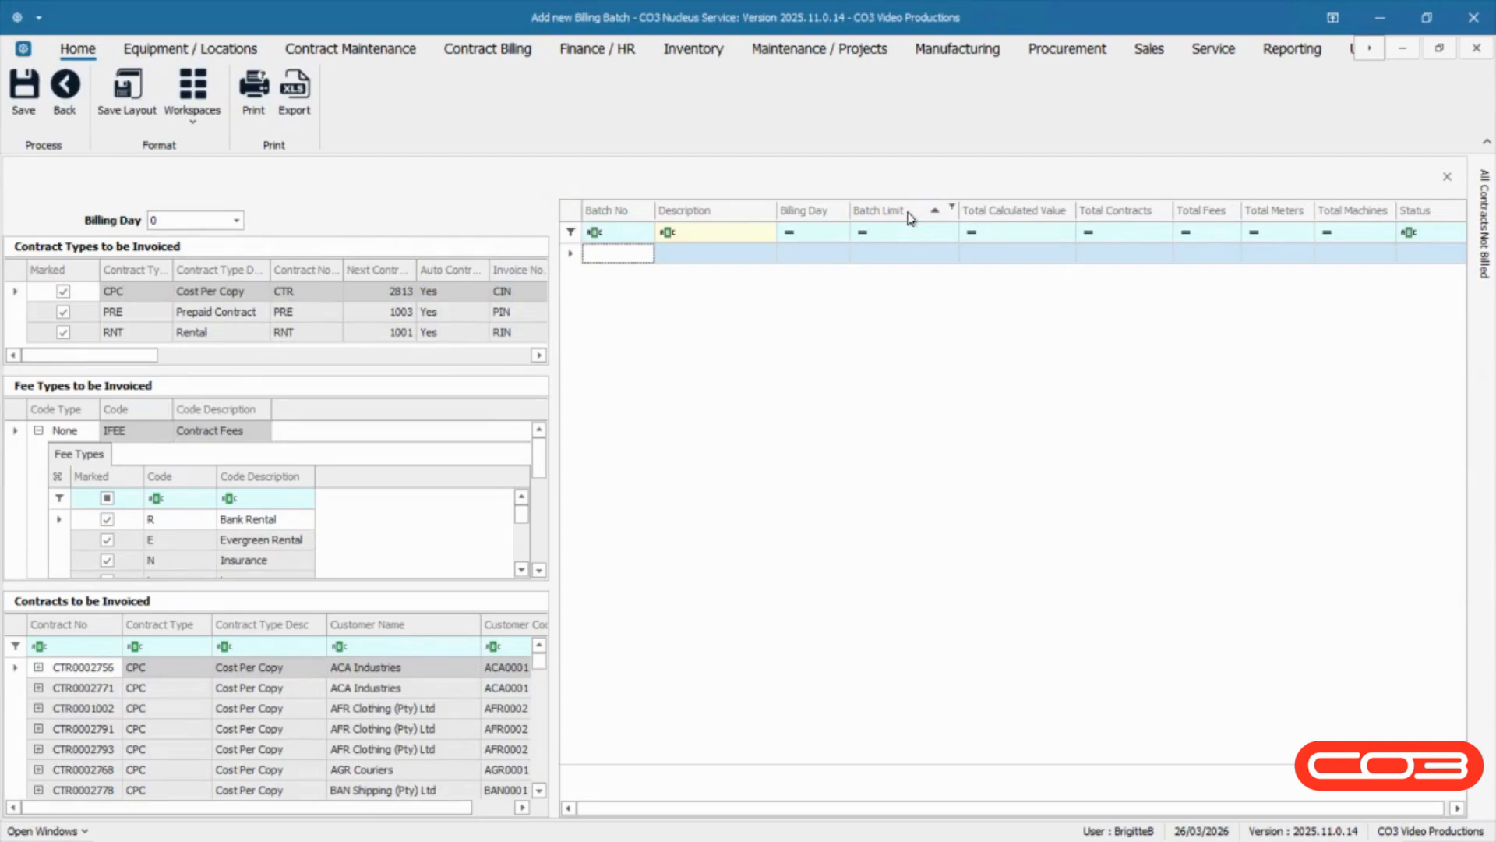
{"action": "left_click", "coordinate": [14, 770]}
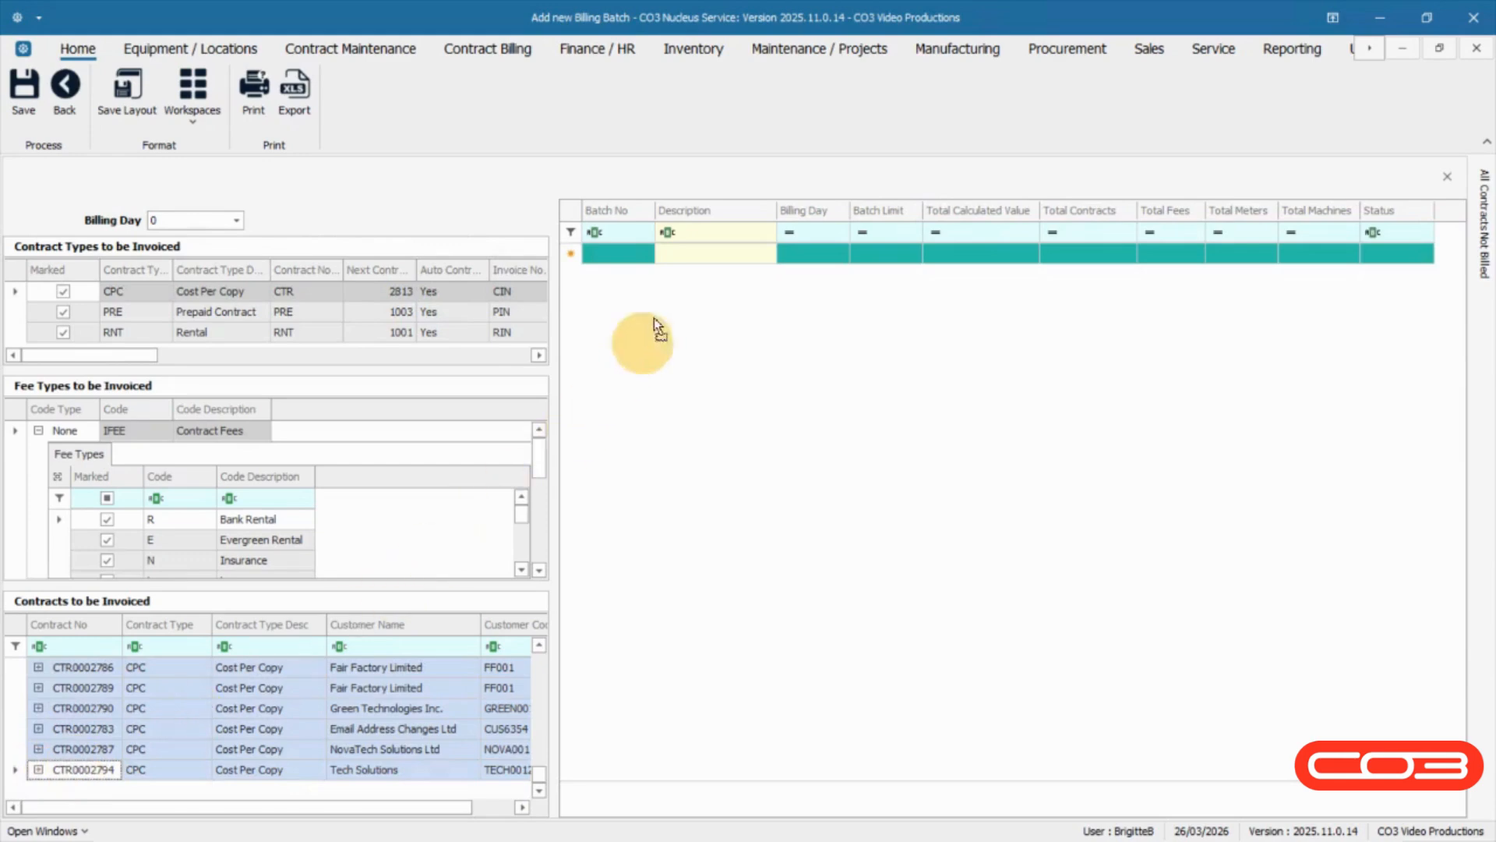
{"action": "left_click", "coordinate": [690, 264]}
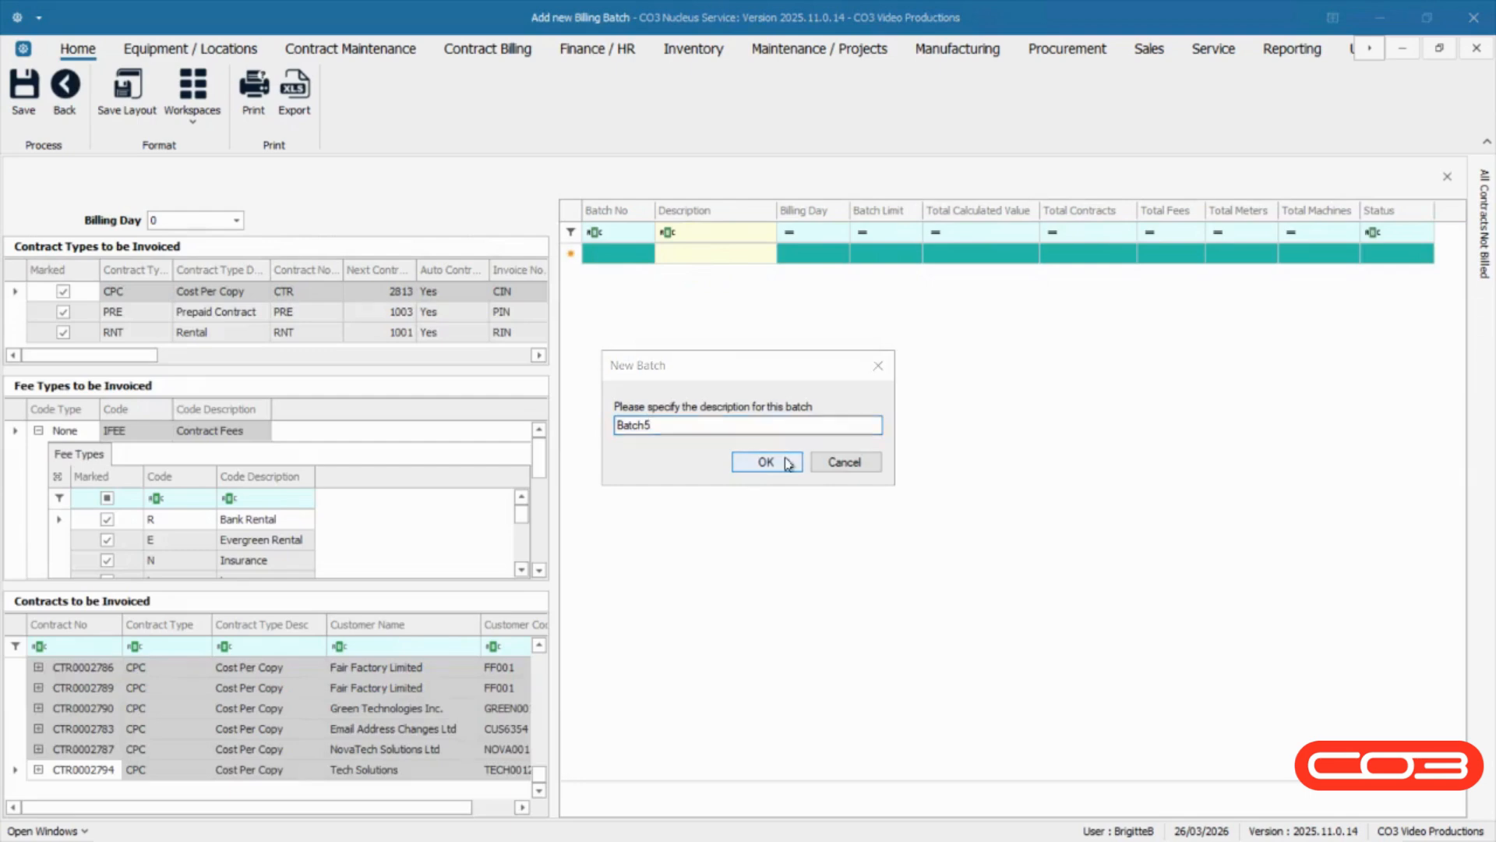
{"action": "left_click", "coordinate": [789, 463]}
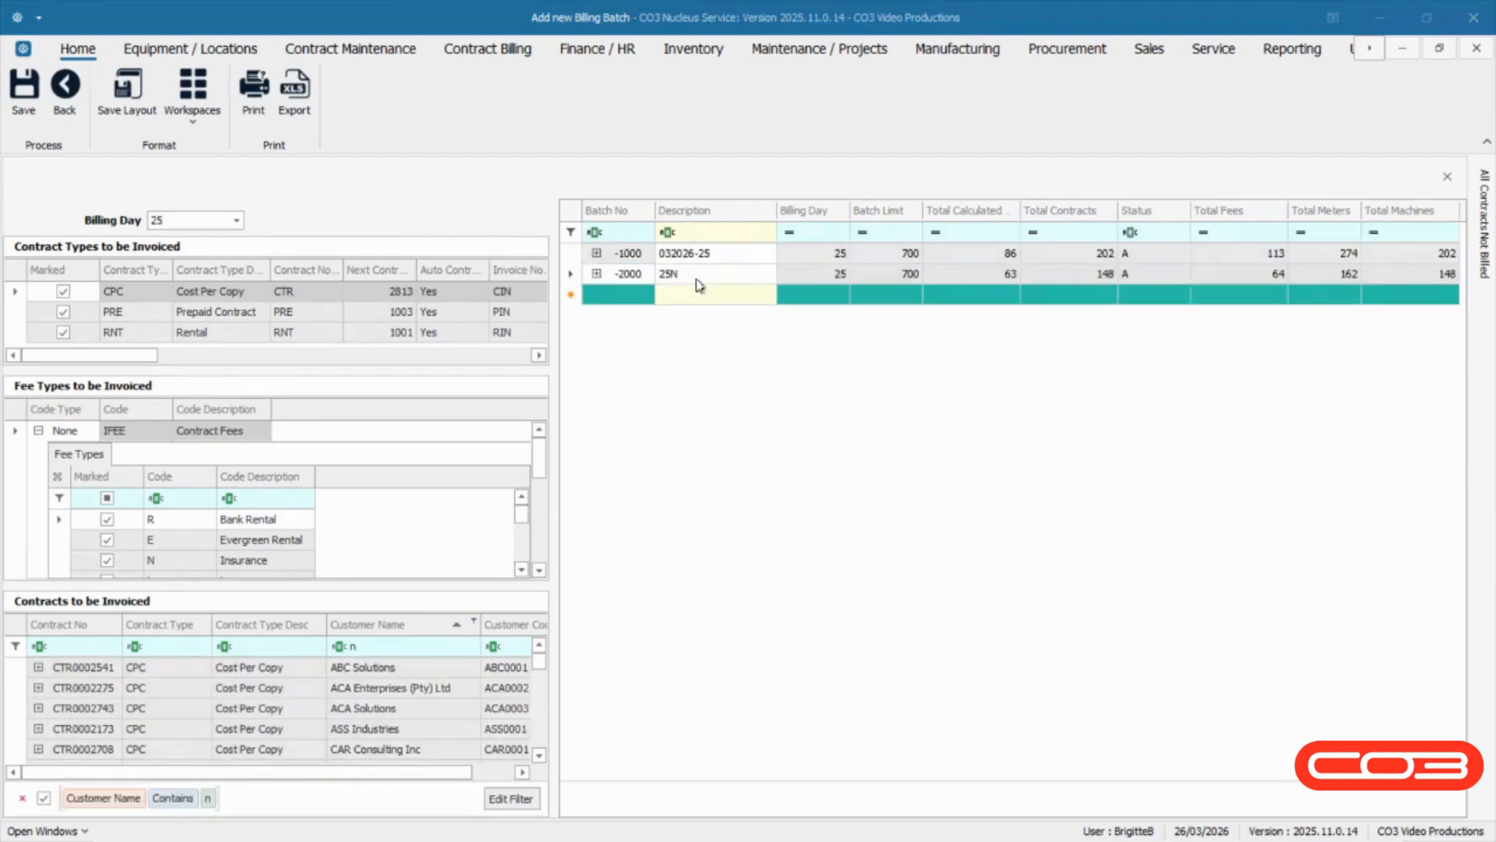
Change the description of the 25N batch to "Batch25221".
{"action": "left_click", "coordinate": [699, 279]}
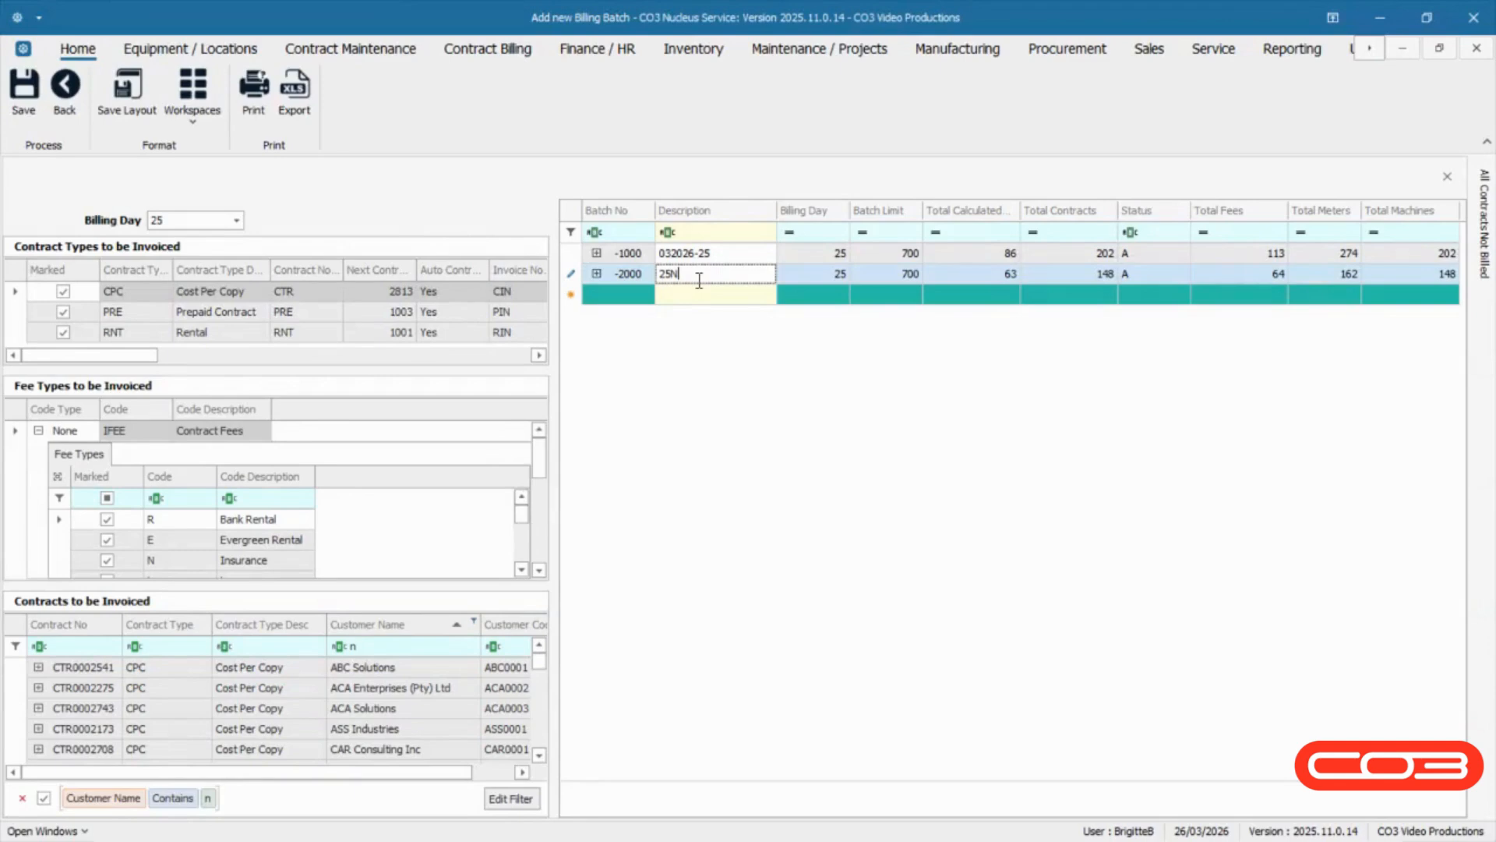
{"action": "key", "text": "shift+Left"}
{"action": "key", "text": "shift+Left"}
{"action": "key", "text": "shift+Left"}
{"action": "key", "text": "BackSpace"}
{"action": "type", "text": "Batch25221"}
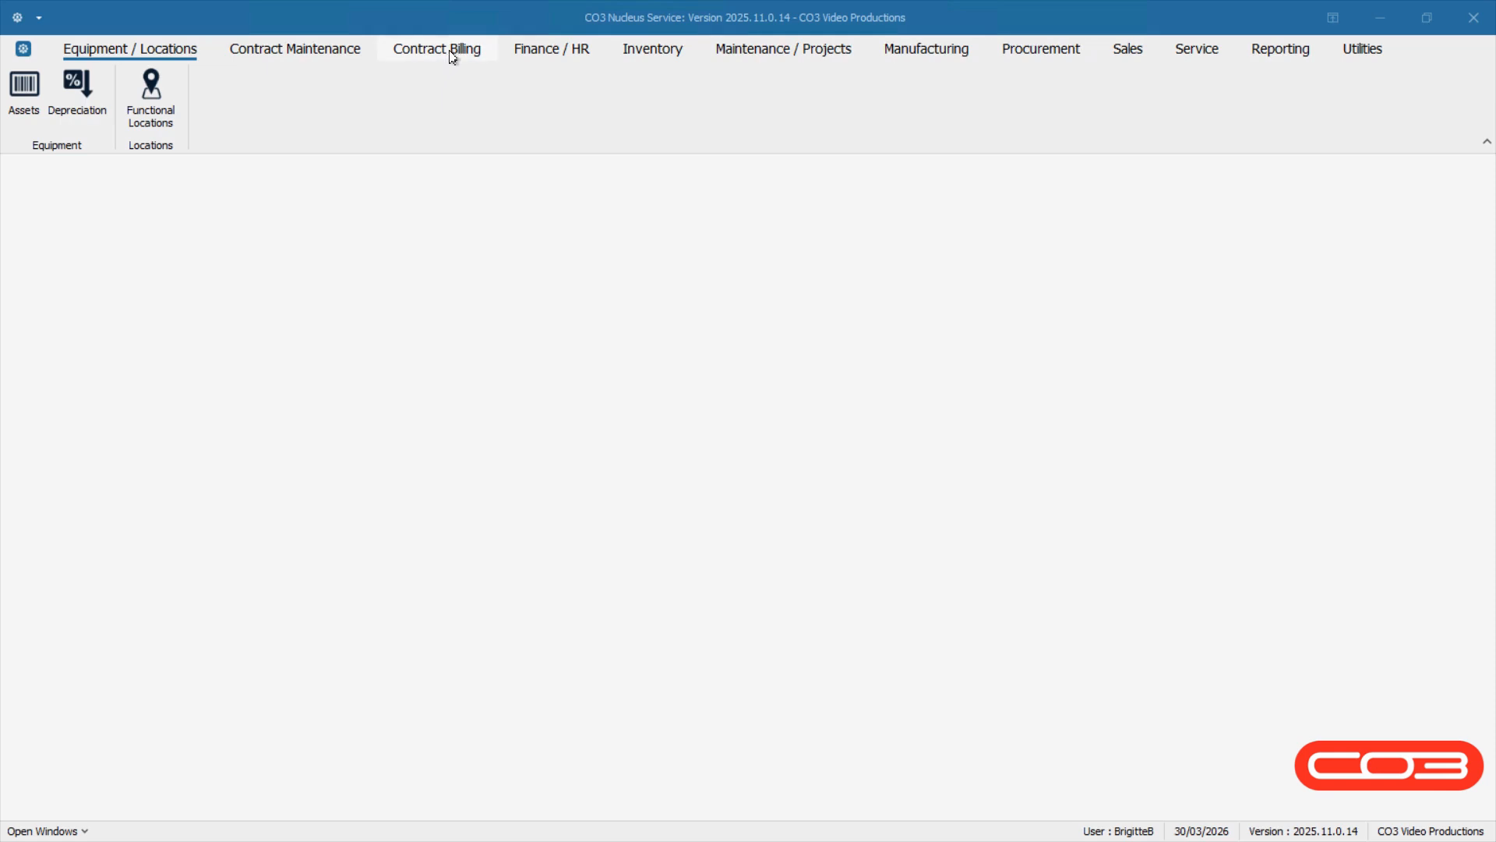
Open Billing Batch Scheduling and show the calendar as a full week grouped by resource.
{"action": "left_click", "coordinate": [451, 53]}
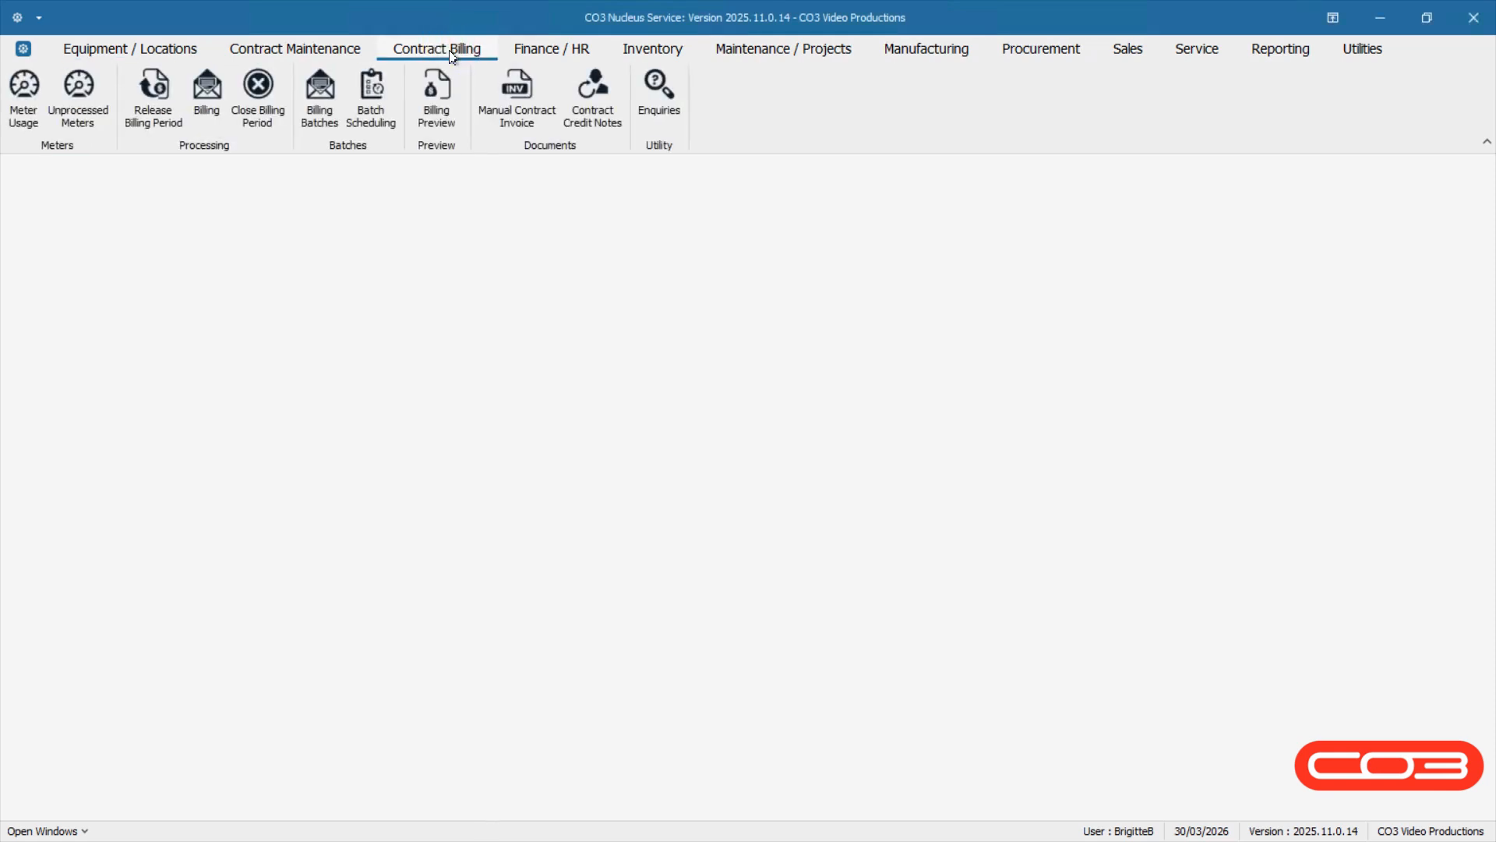
{"action": "left_click", "coordinate": [362, 111]}
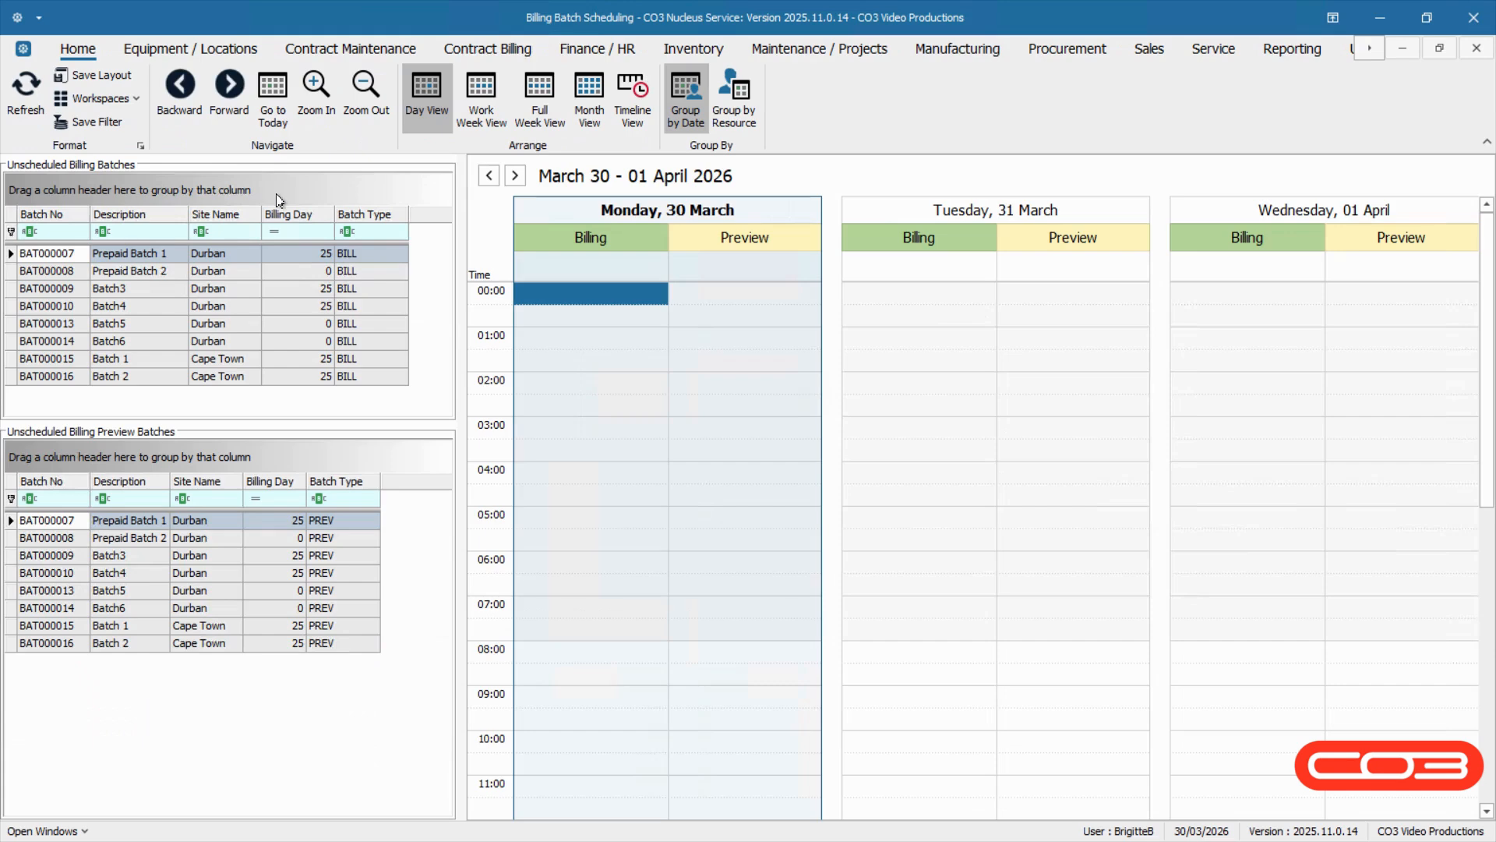
{"action": "left_click", "coordinate": [272, 464]}
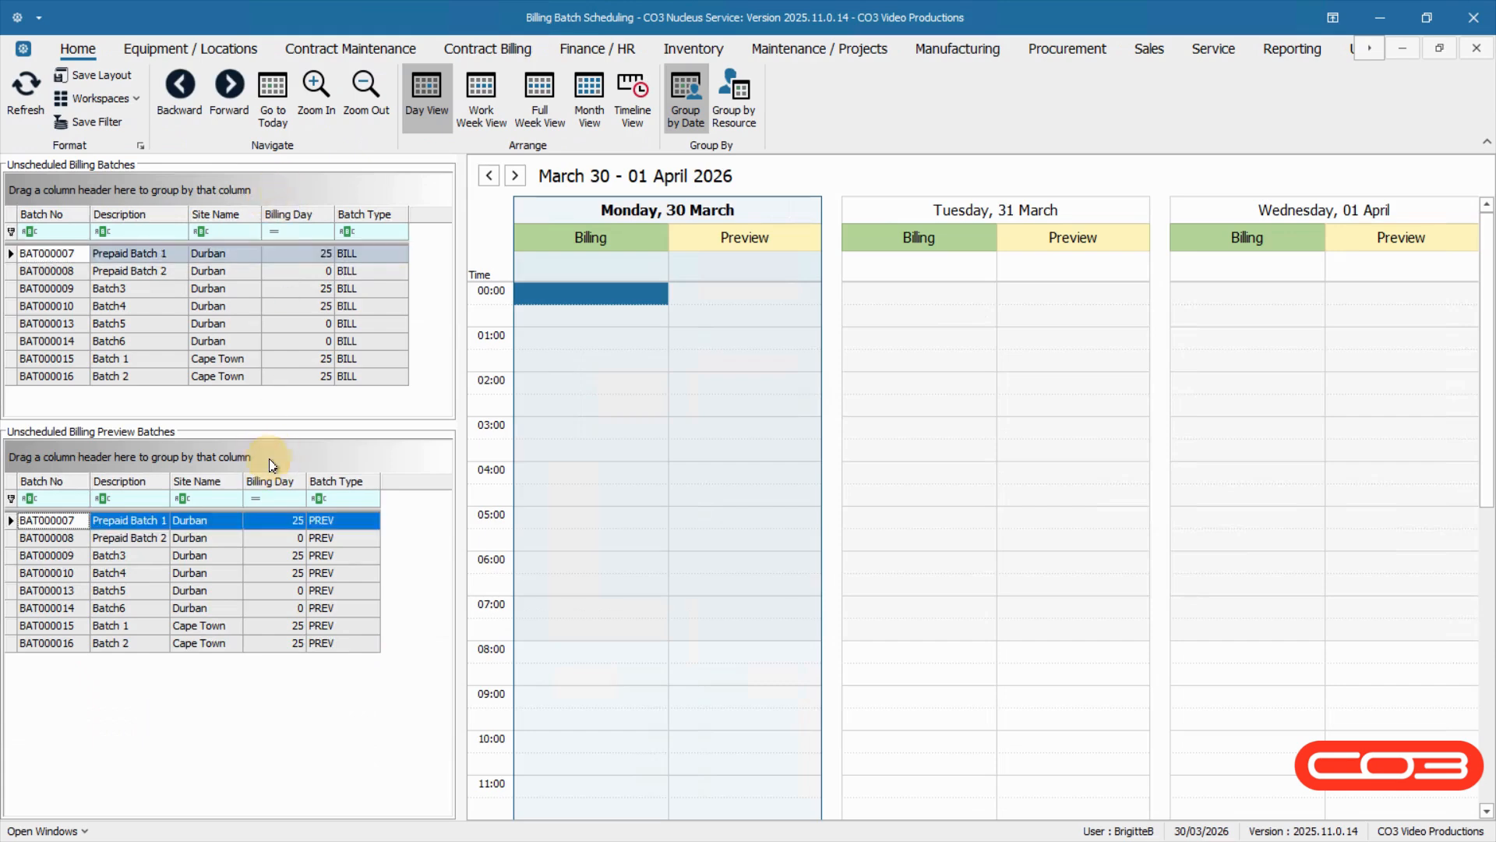
{"action": "left_click", "coordinate": [750, 178]}
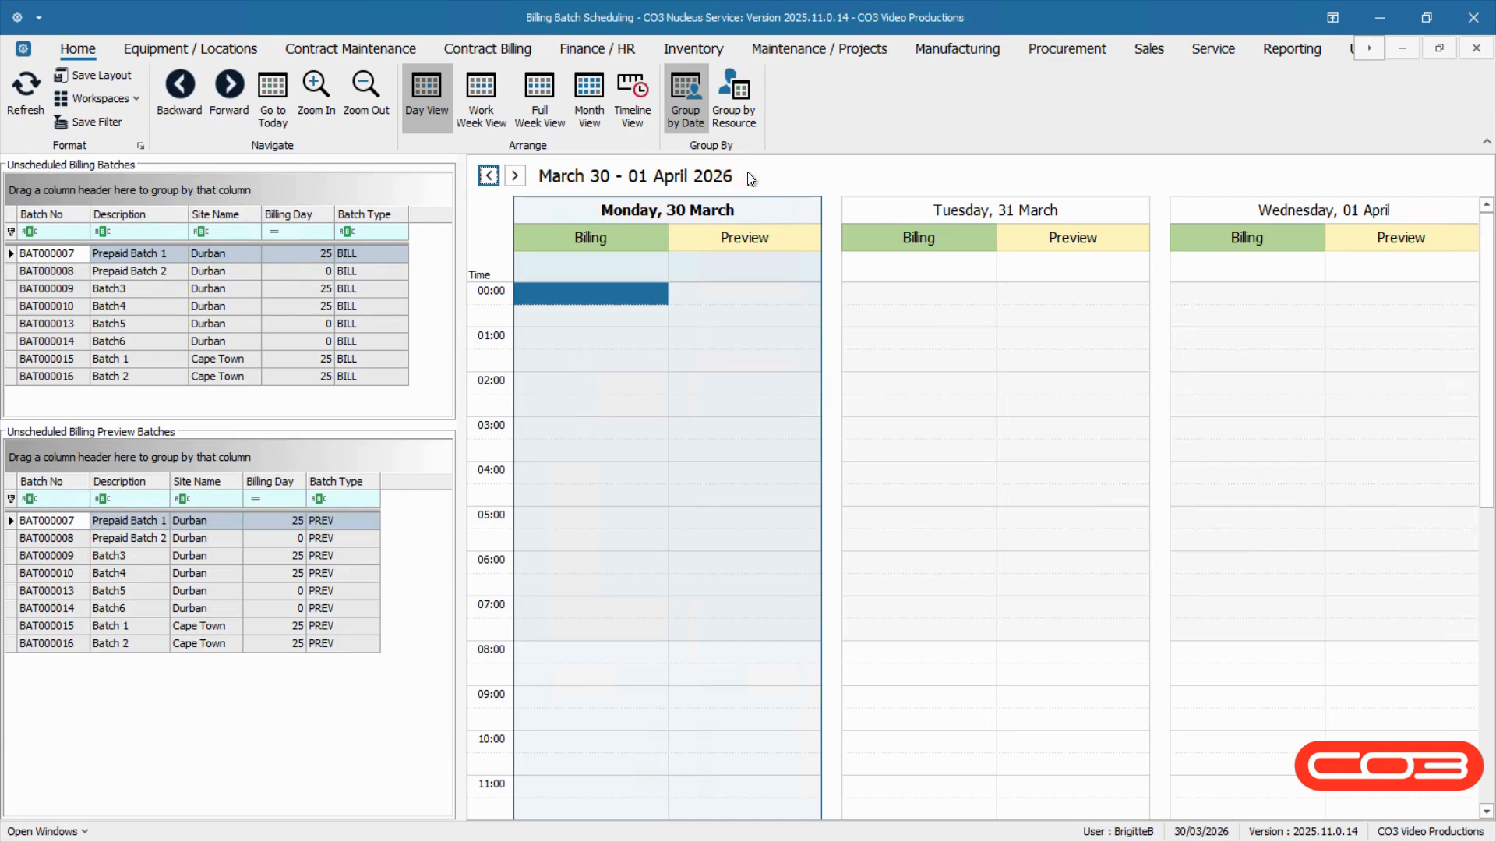
{"action": "left_click", "coordinate": [670, 241]}
{"action": "left_click", "coordinate": [718, 243]}
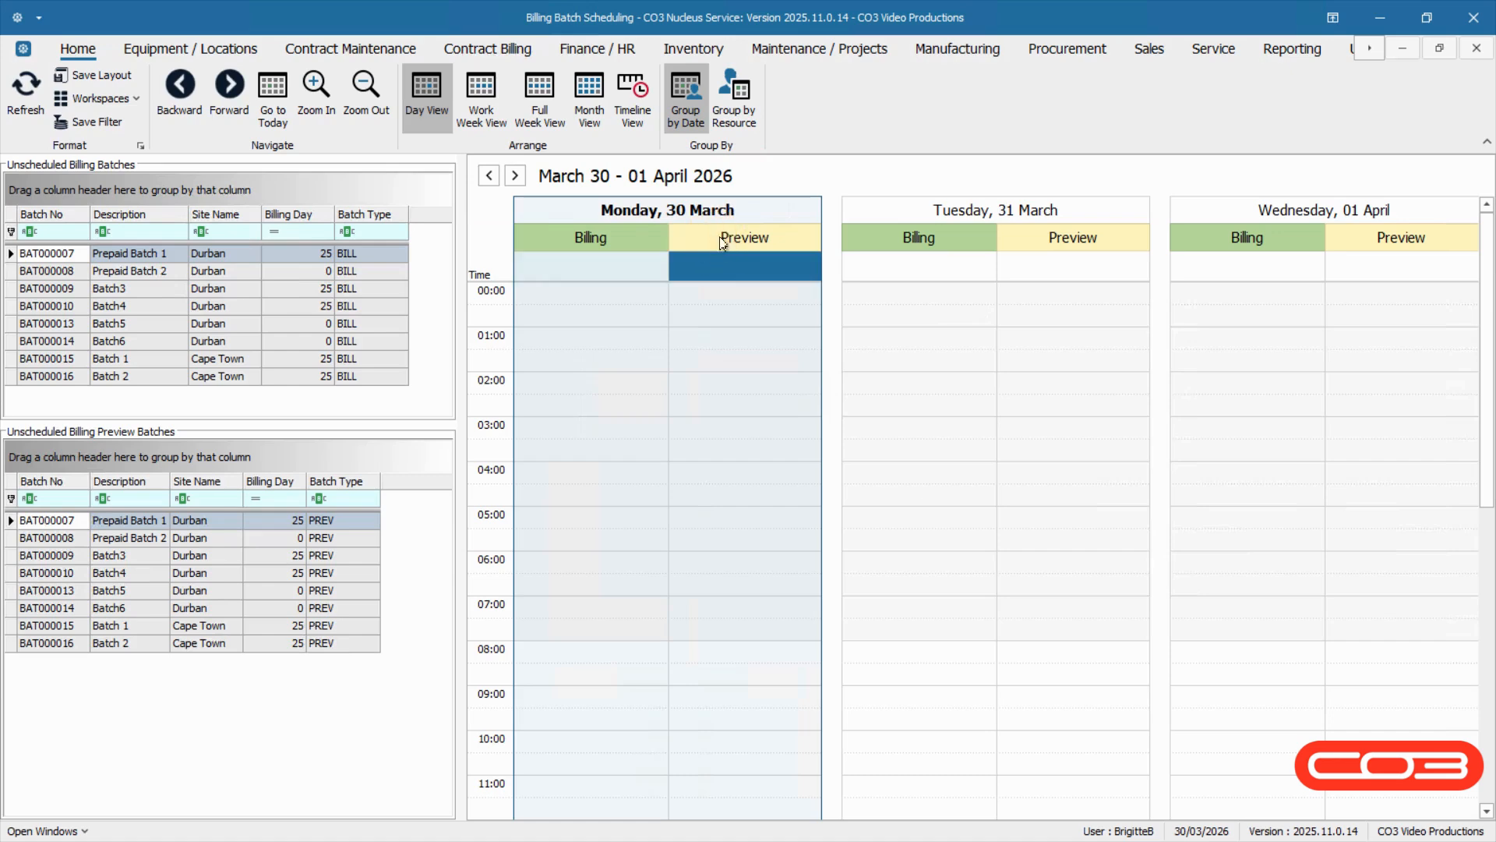
{"action": "left_click", "coordinate": [784, 113]}
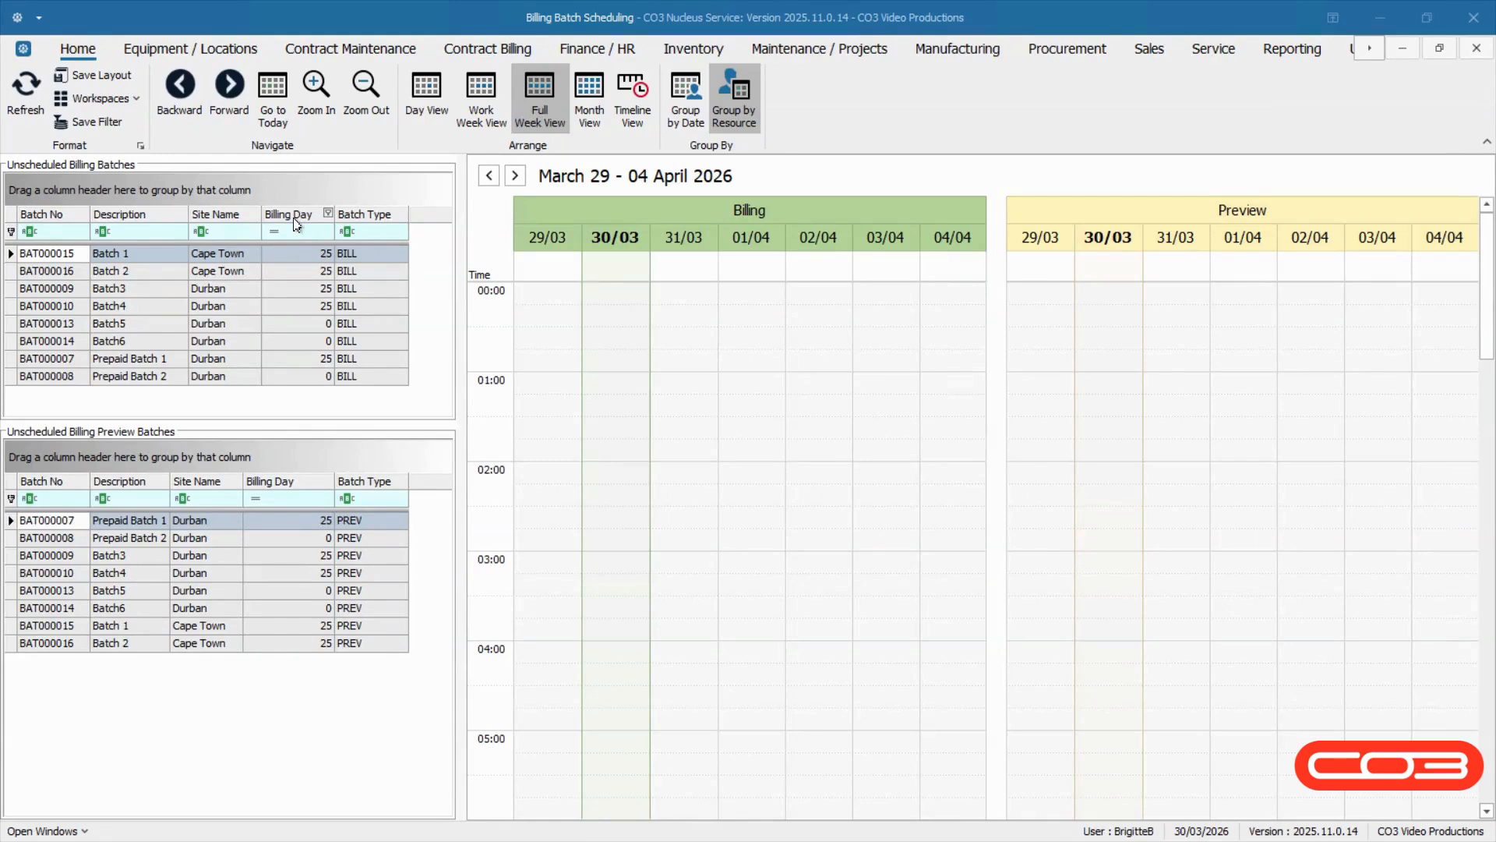
Sort the unscheduled billing batches by site name and schedule Cape Town's Batch 1 for billing on 31/03 at 00:00.
{"action": "left_click", "coordinate": [295, 220]}
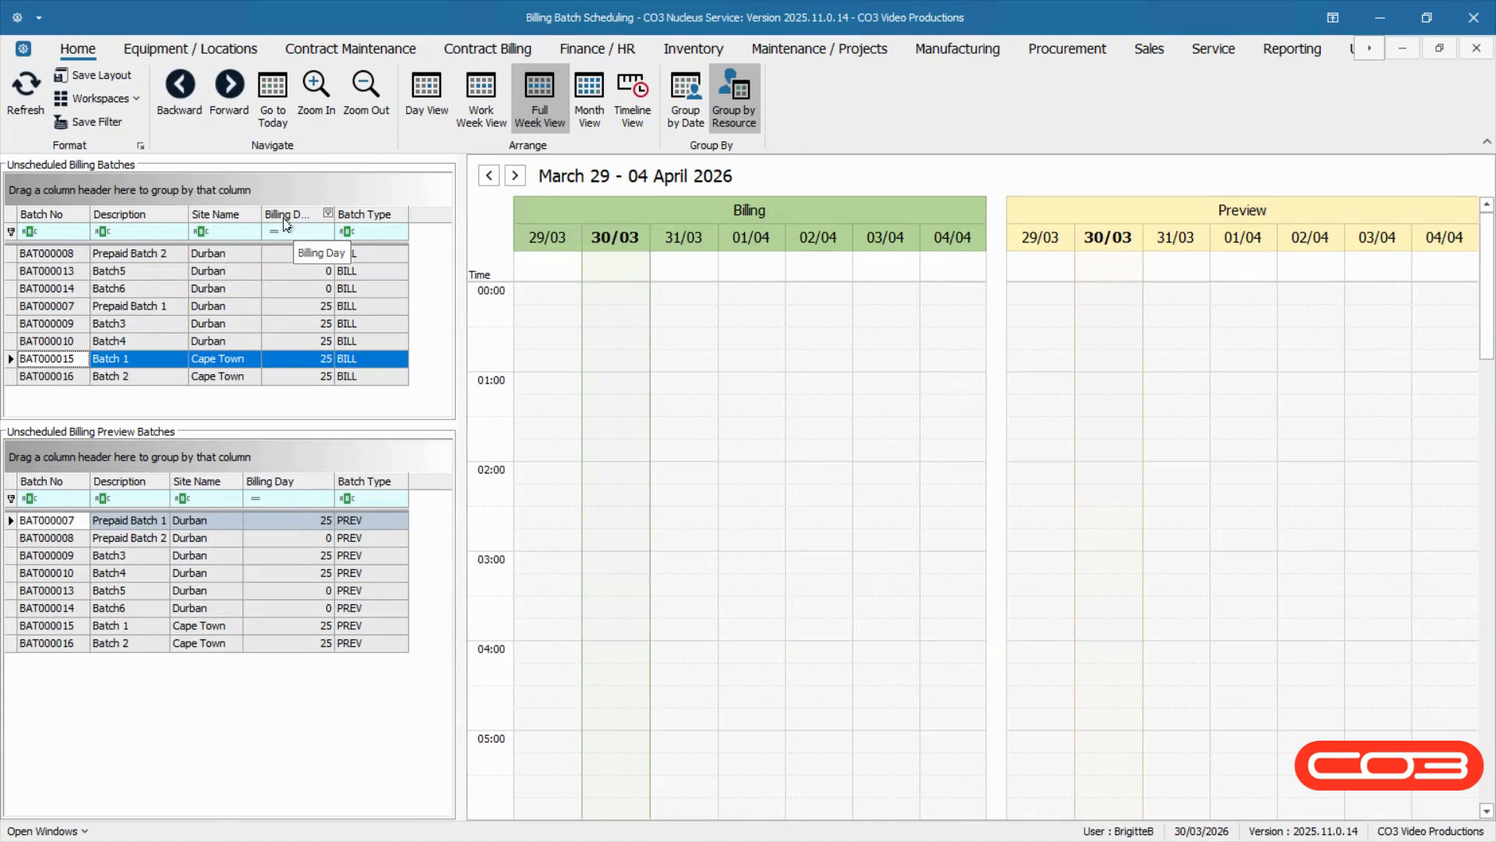
{"action": "left_click", "coordinate": [242, 218]}
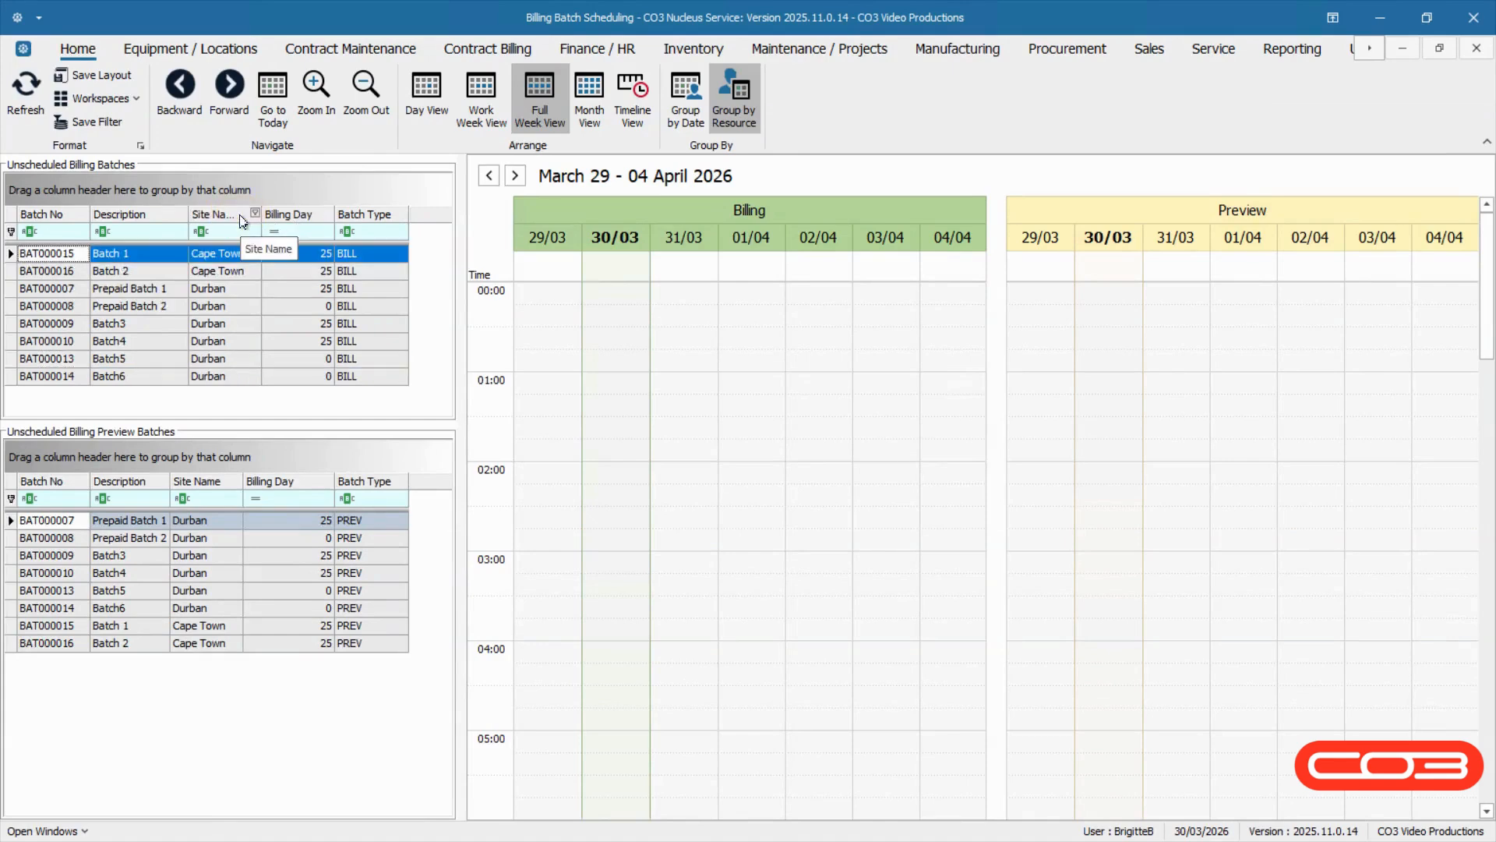
{"action": "left_click", "coordinate": [140, 257]}
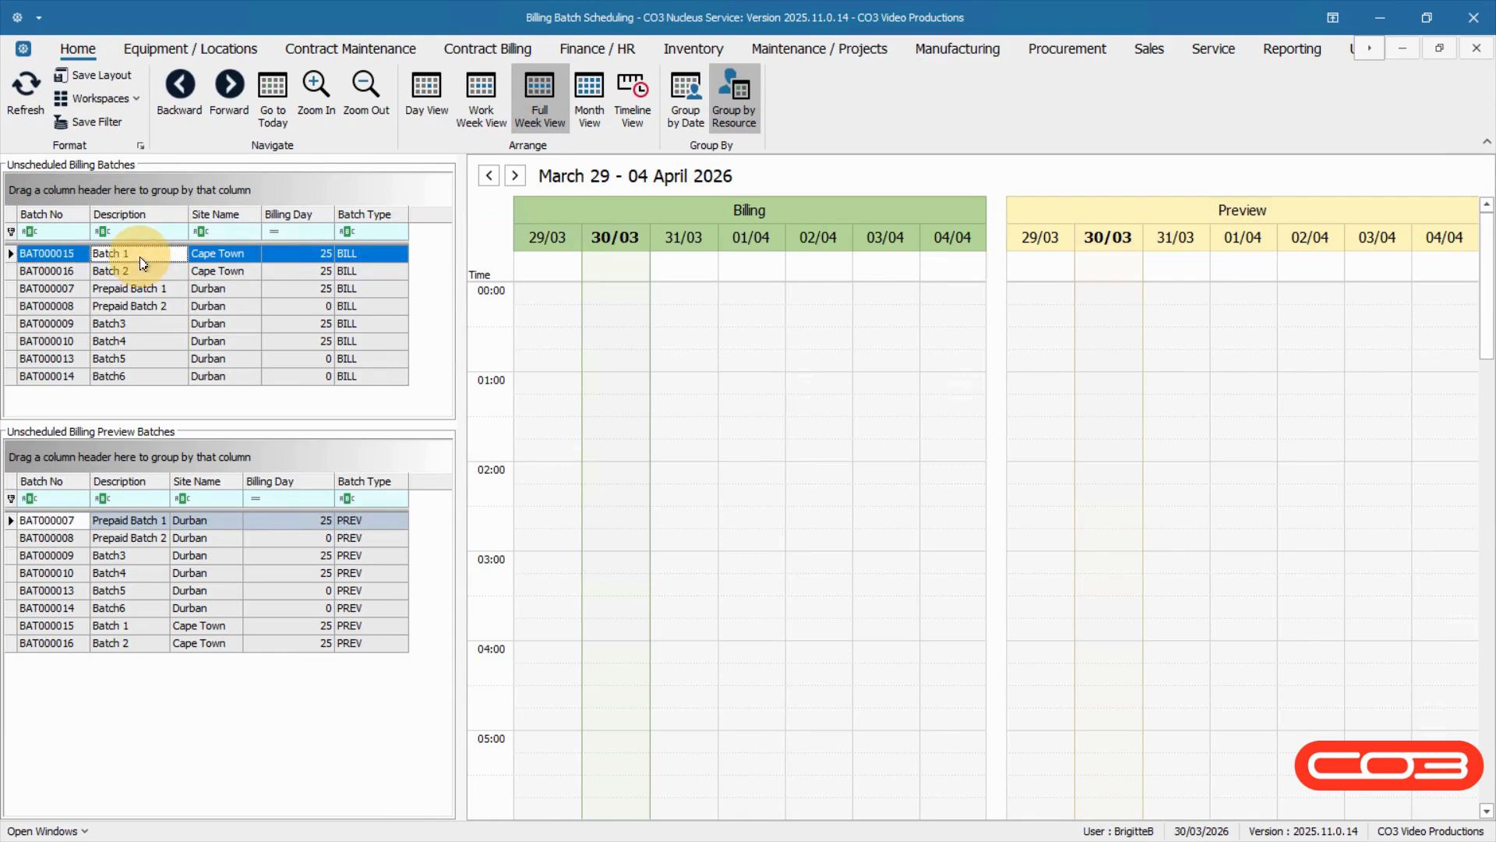
{"action": "left_click_drag", "start_coordinate": [143, 263], "coordinate": [675, 299]}
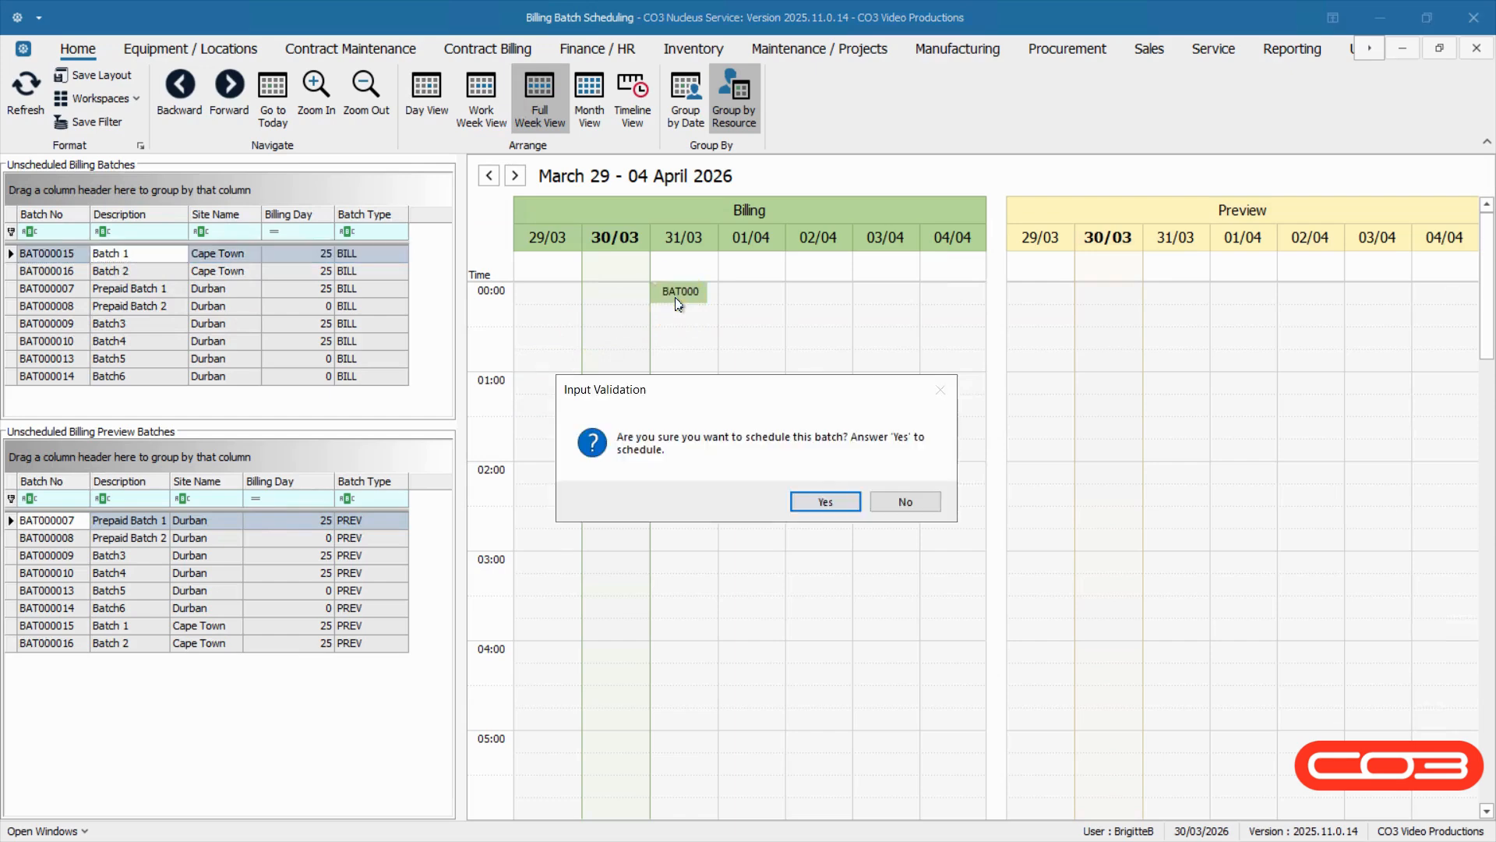
{"action": "left_click", "coordinate": [799, 508]}
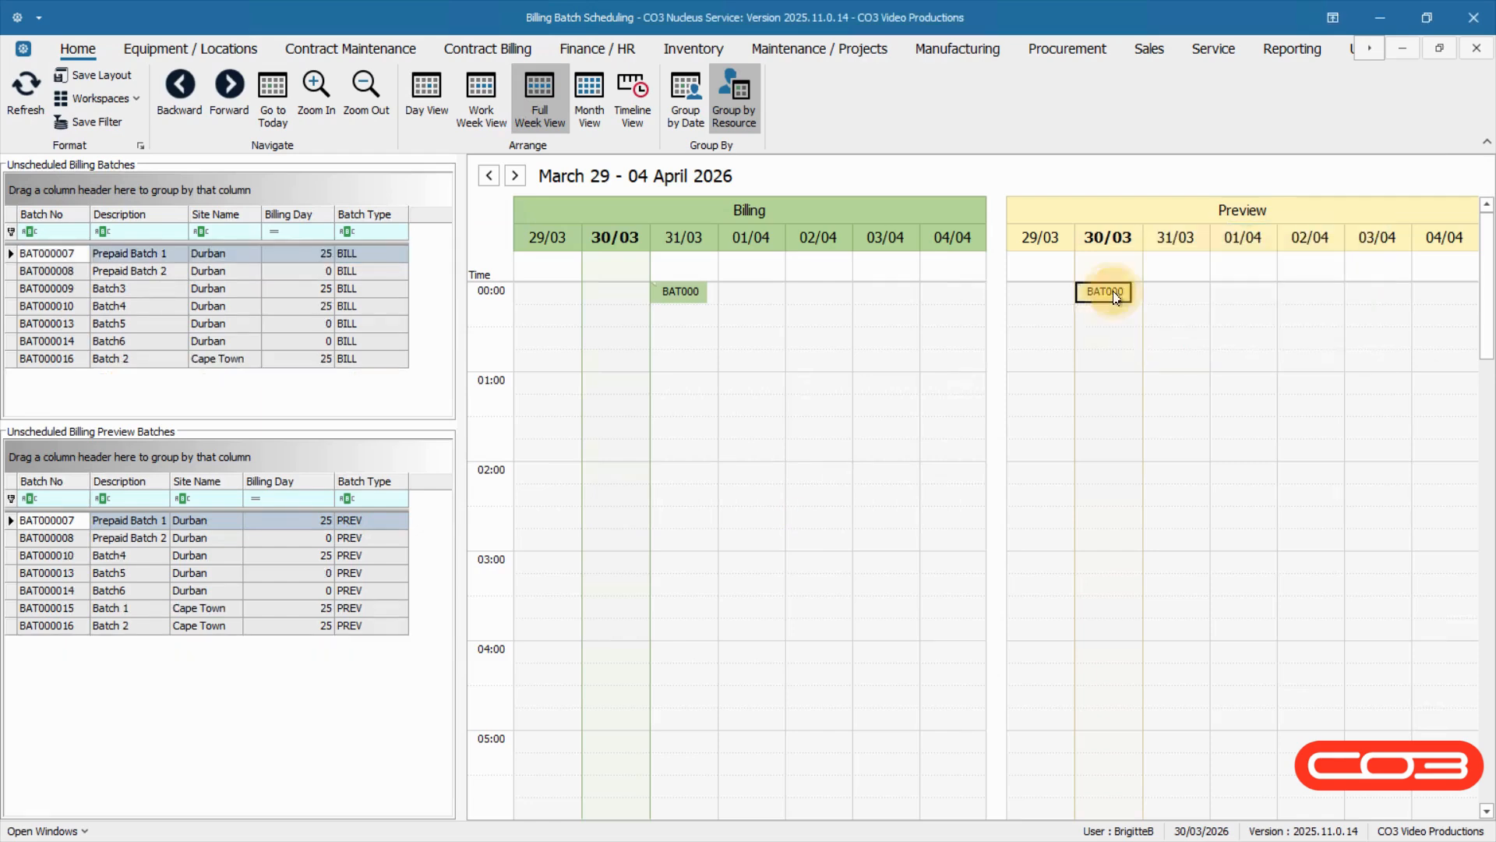
Delete the scheduled preview batch from 30/03 at 00:00.
{"action": "right_click", "coordinate": [1116, 296]}
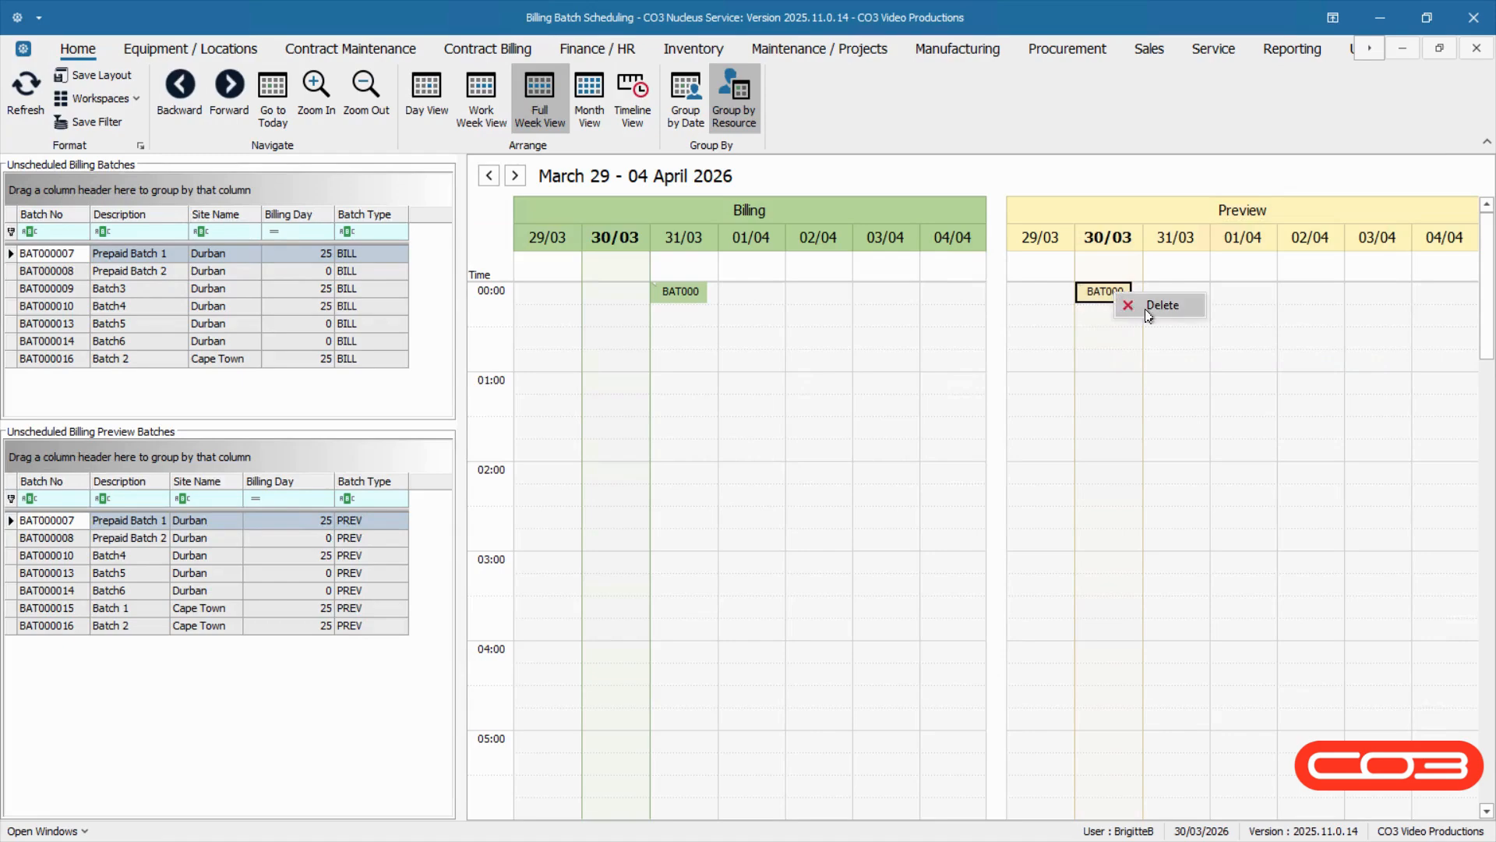
{"action": "left_click", "coordinate": [1147, 315]}
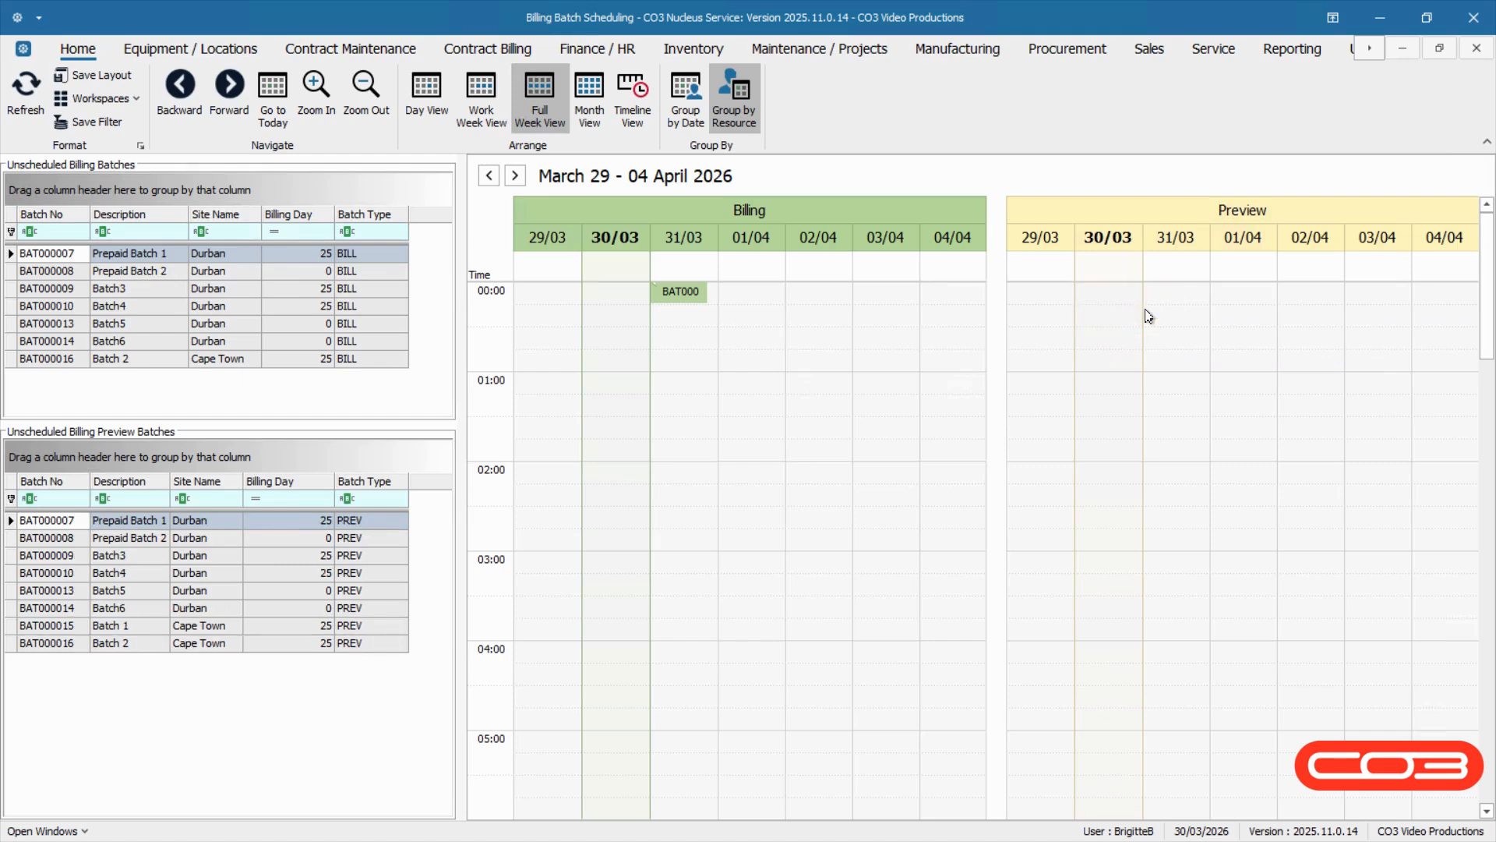
Reschedule the billing batch planned for 01/04 to 31/03 and confirm the change.
{"action": "left_click", "coordinate": [181, 114]}
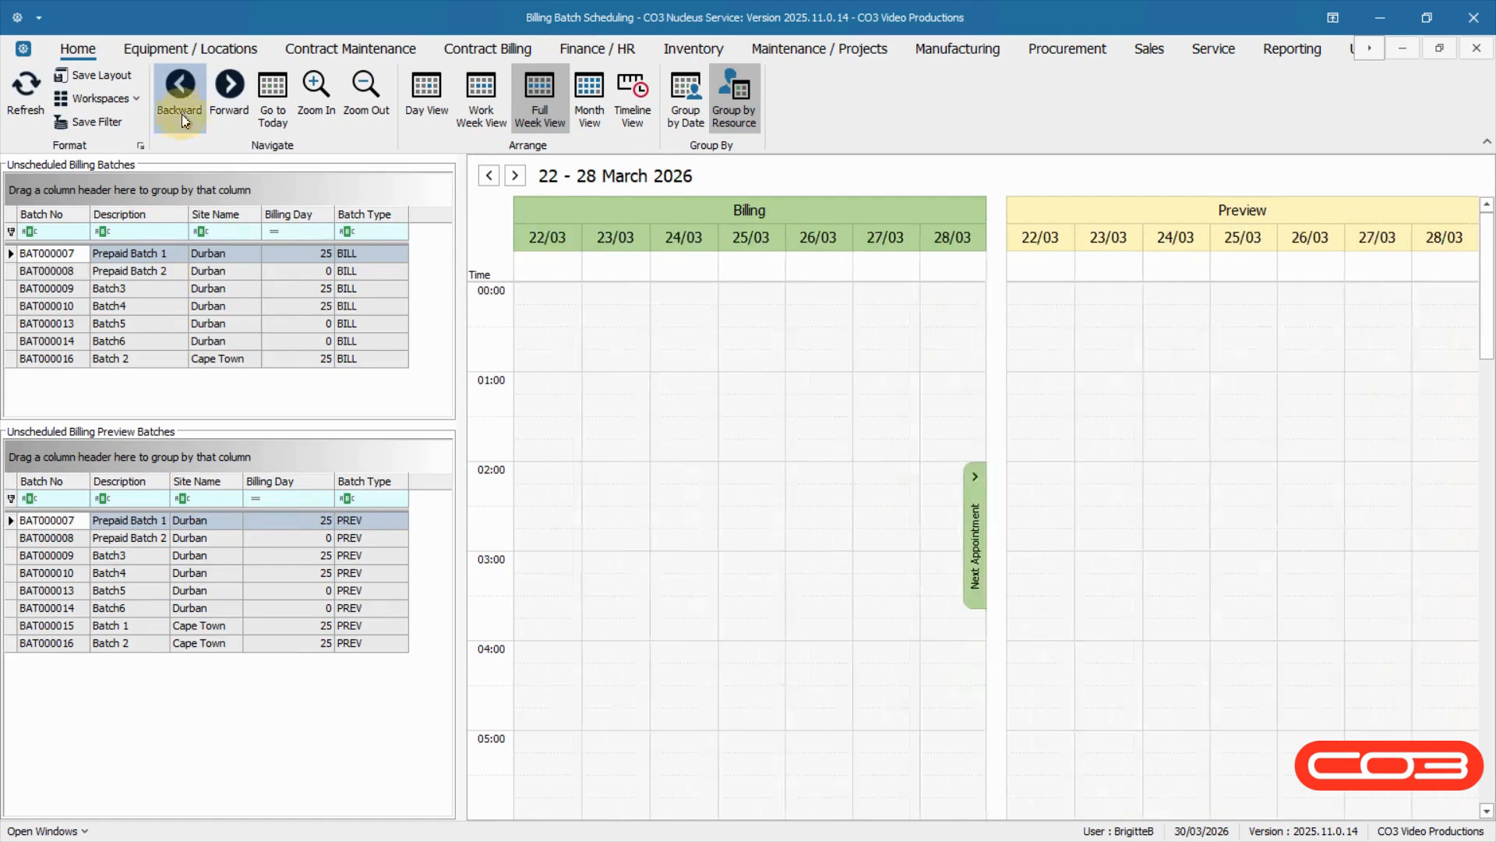
{"action": "left_click", "coordinate": [230, 115]}
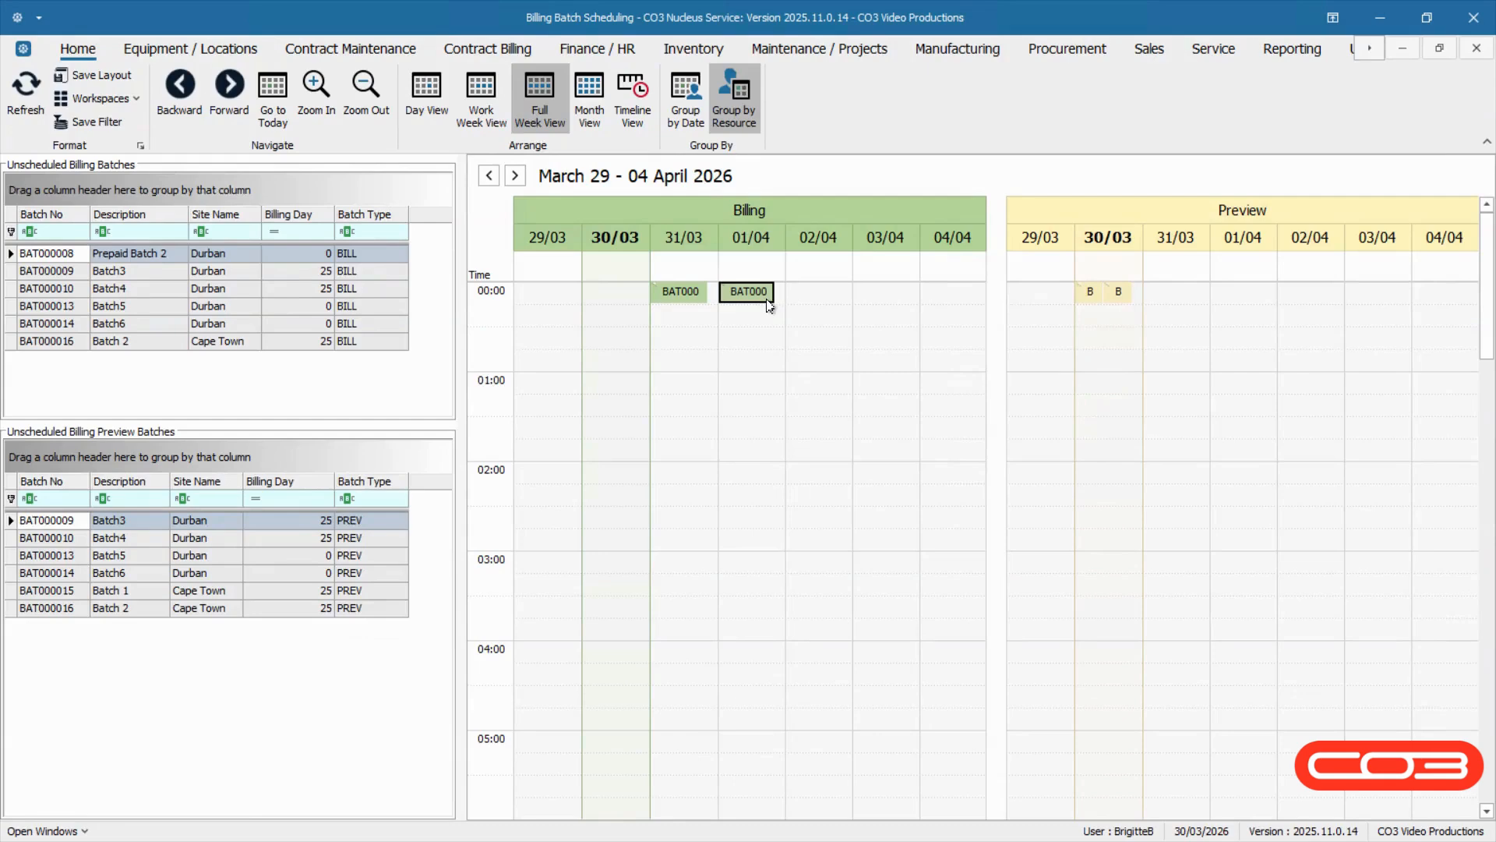
{"action": "left_click_drag", "start_coordinate": [768, 306], "coordinate": [690, 326]}
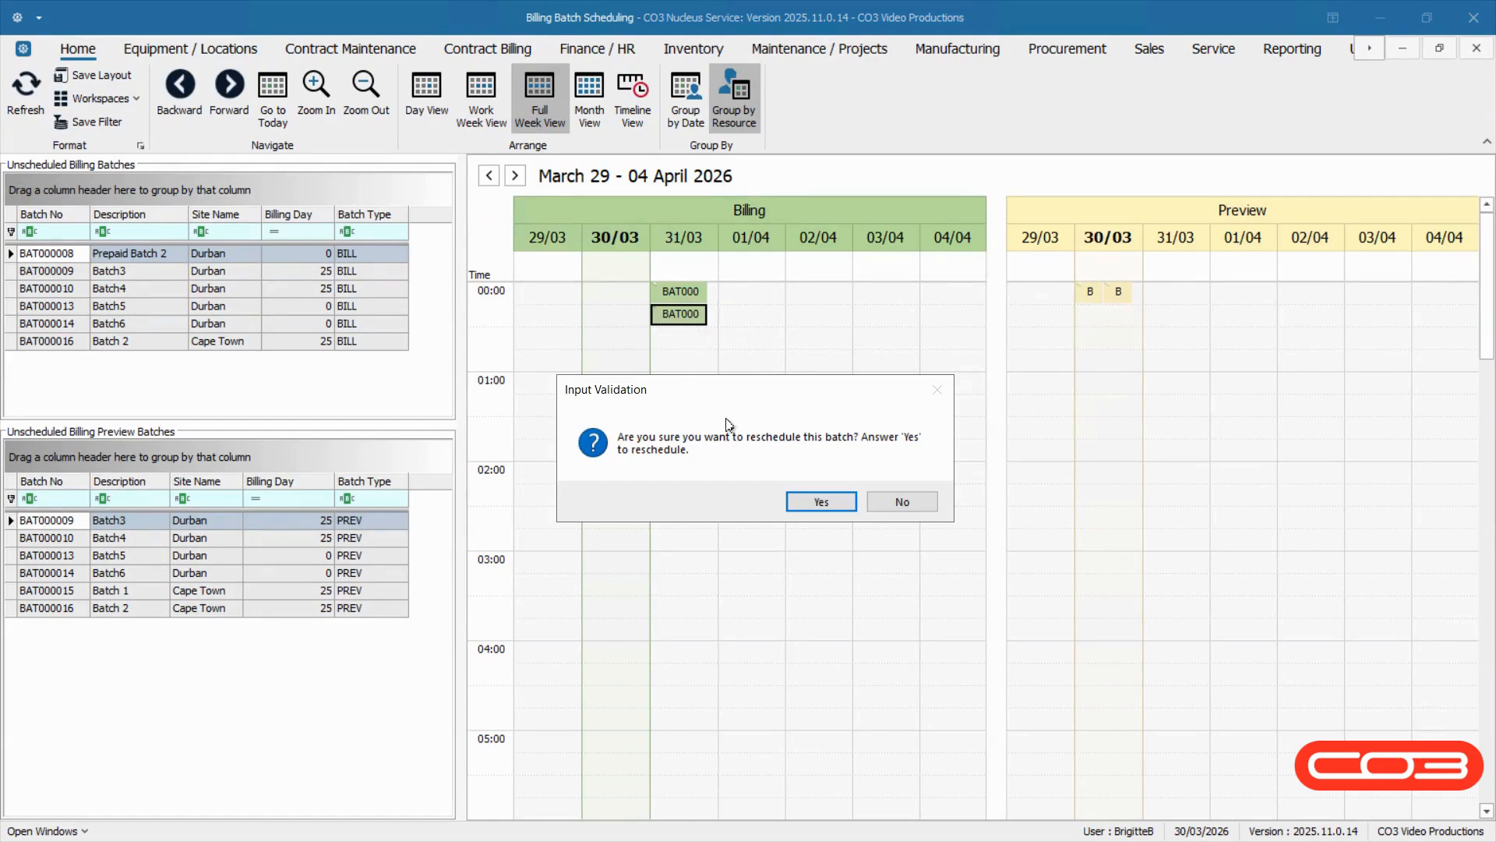
{"action": "left_click", "coordinate": [820, 501]}
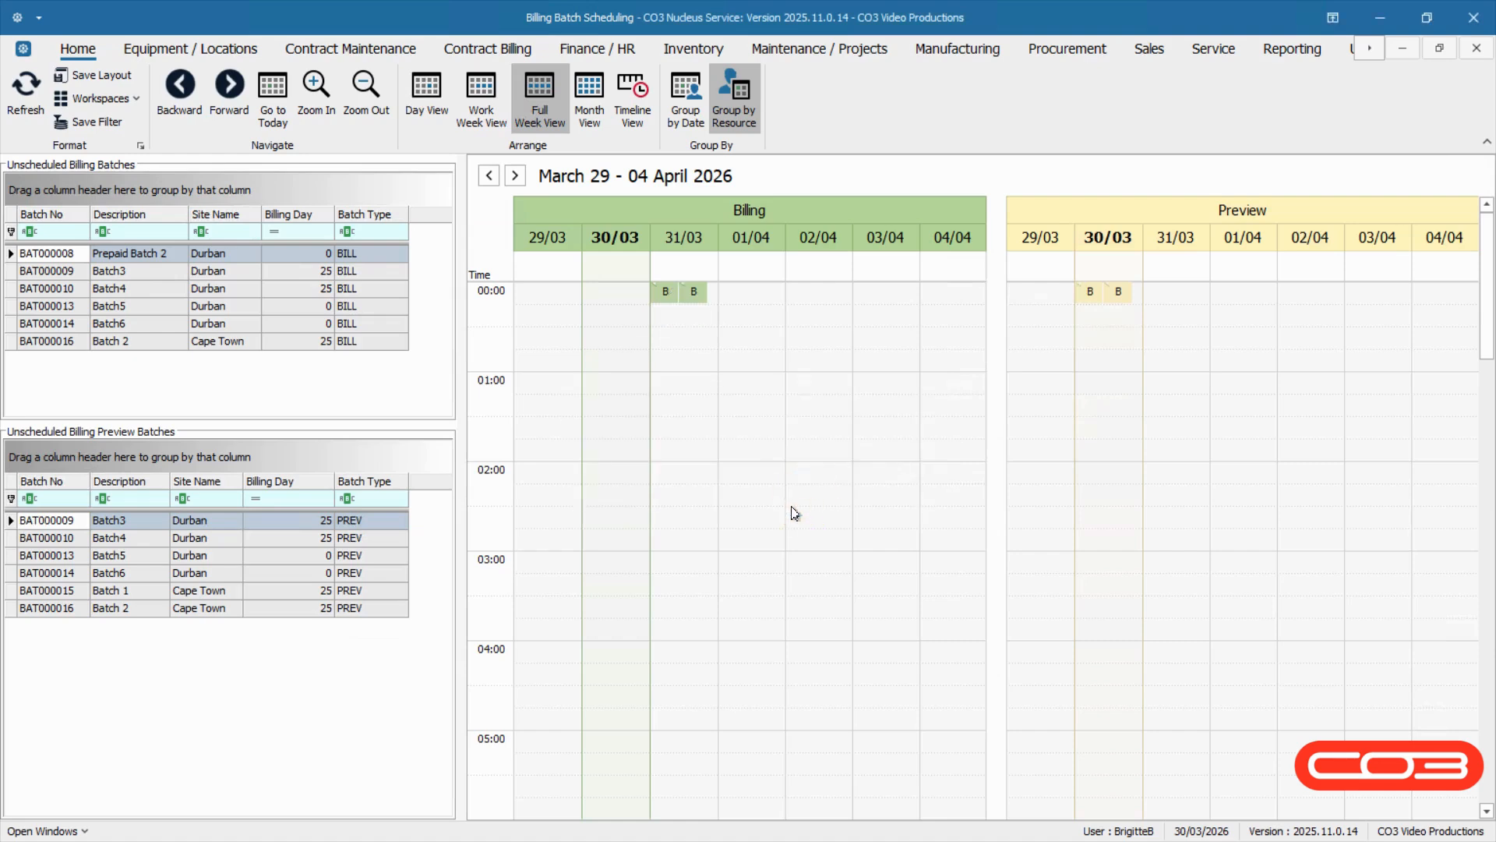